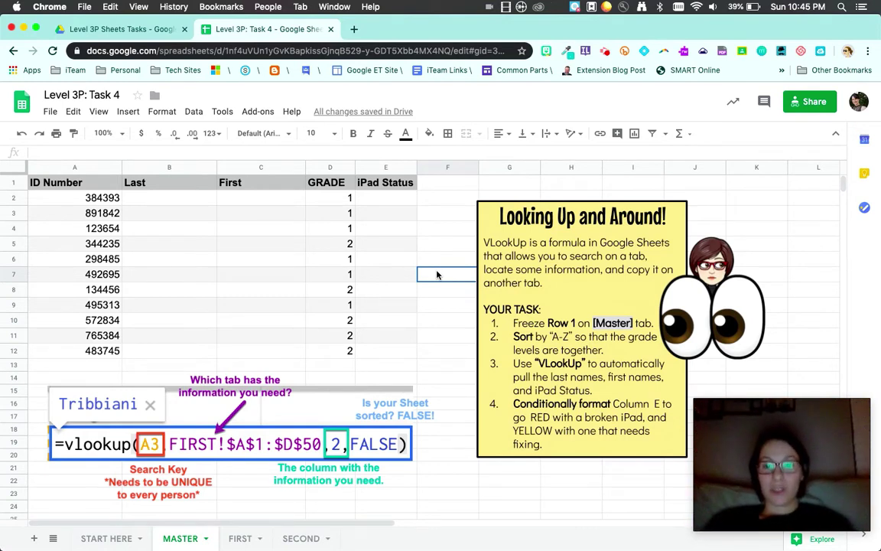
# Select row 1, the header row of the MASTER sheet
pyautogui.click(12, 183)
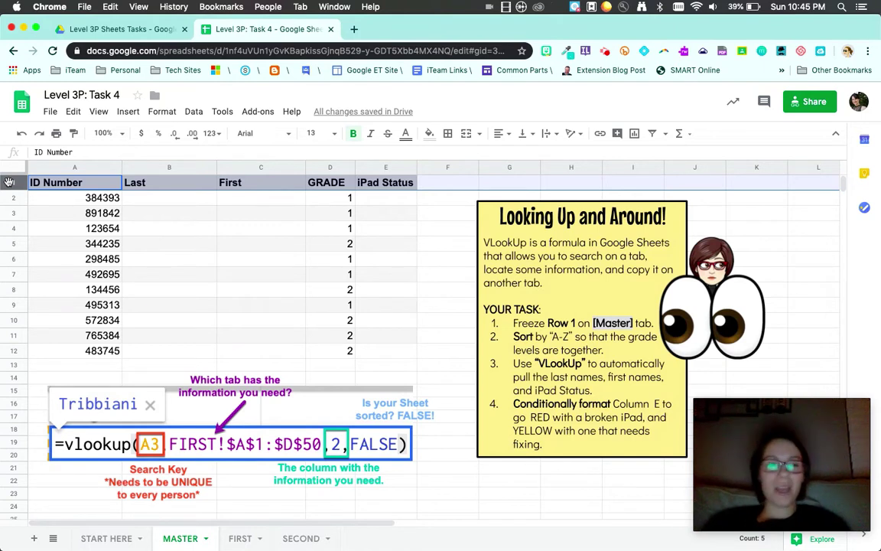
# Freeze 1 row on the MASTER sheet and scroll to confirm the header stays put
pyautogui.click(11, 182)
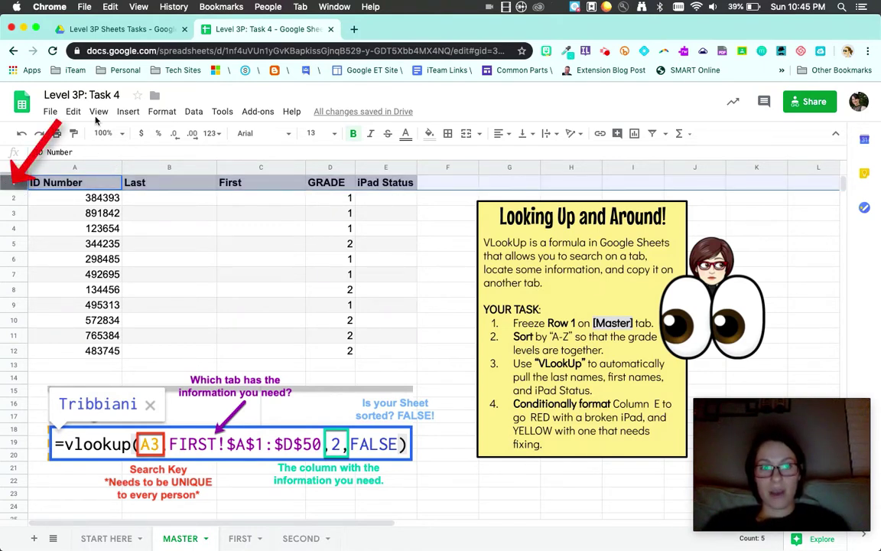
pyautogui.scroll(5, 100, 118)
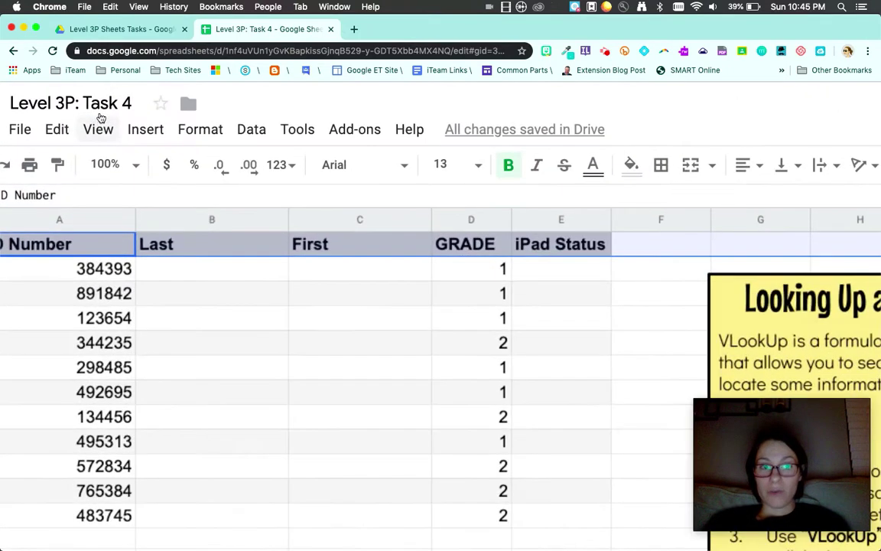
pyautogui.click(99, 131)
pyautogui.moveTo(126, 164)
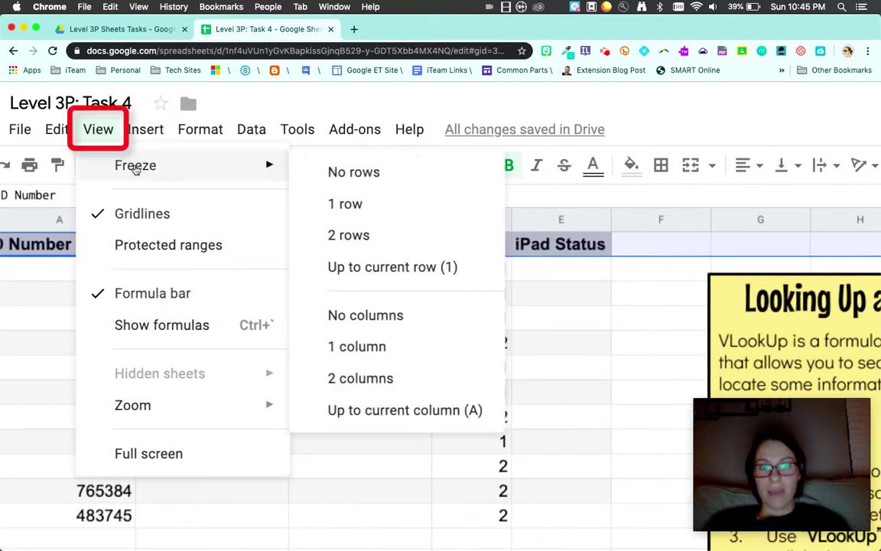
pyautogui.click(363, 204)
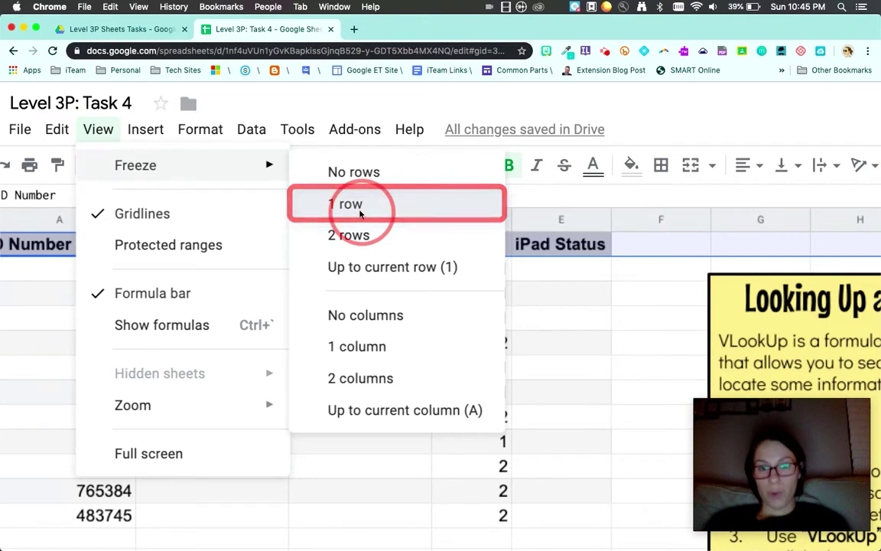
pyautogui.scroll(-5, 417, 115)
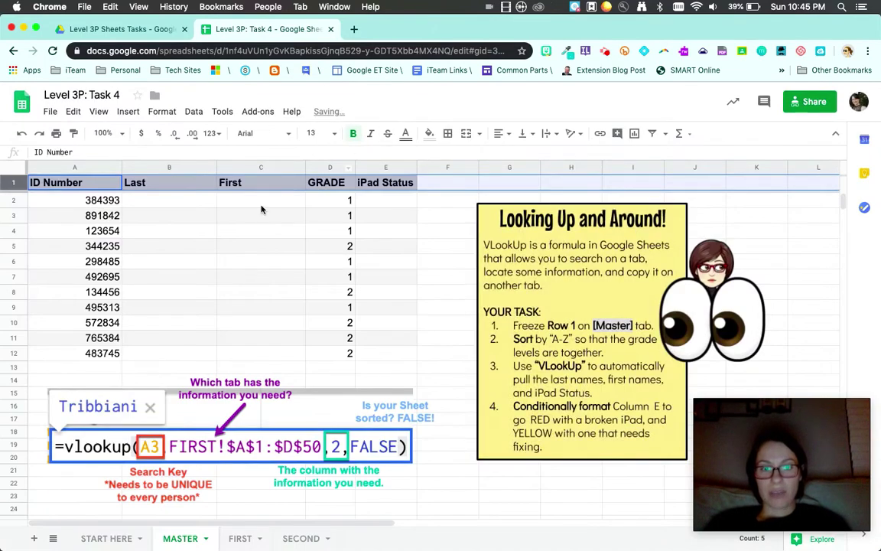
pyautogui.click(257, 204)
pyautogui.scroll(-5, 257, 212)
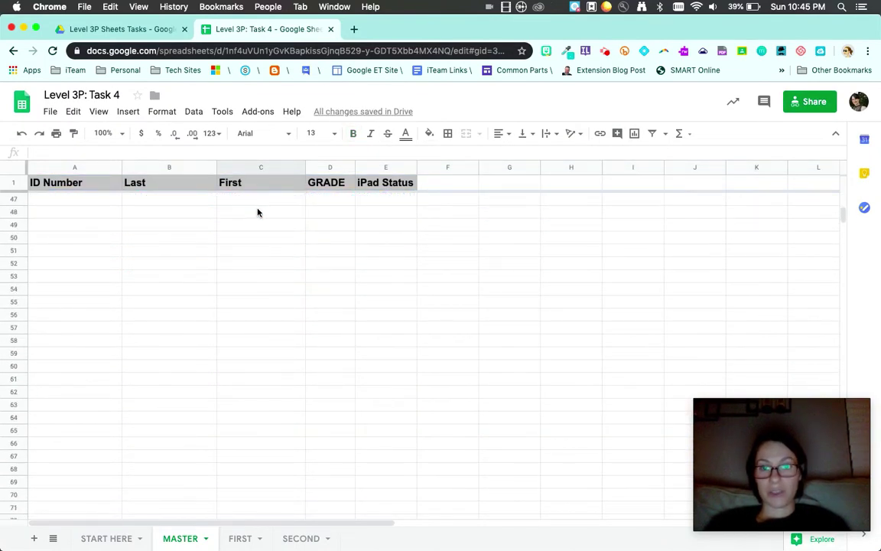
pyautogui.scroll(5, 258, 213)
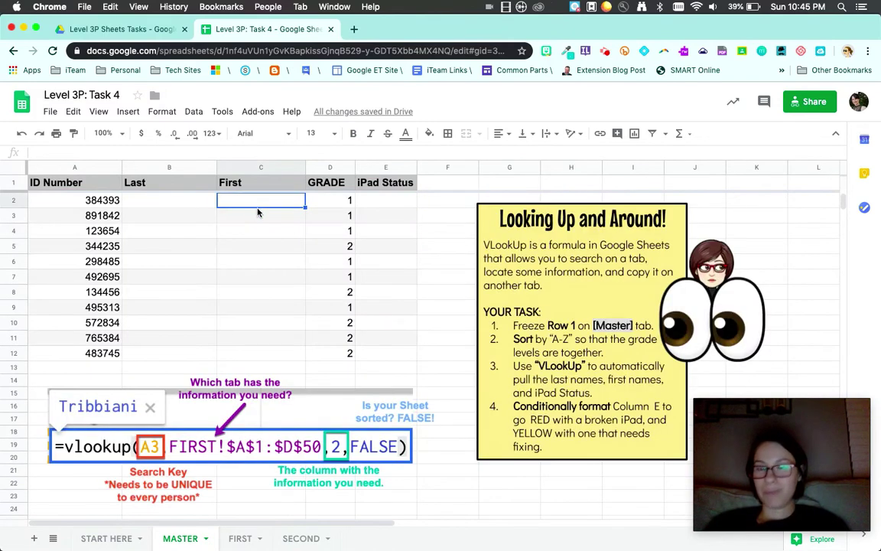
# Sort the sheet A to Z by the GRADE column (D)
pyautogui.click(322, 167)
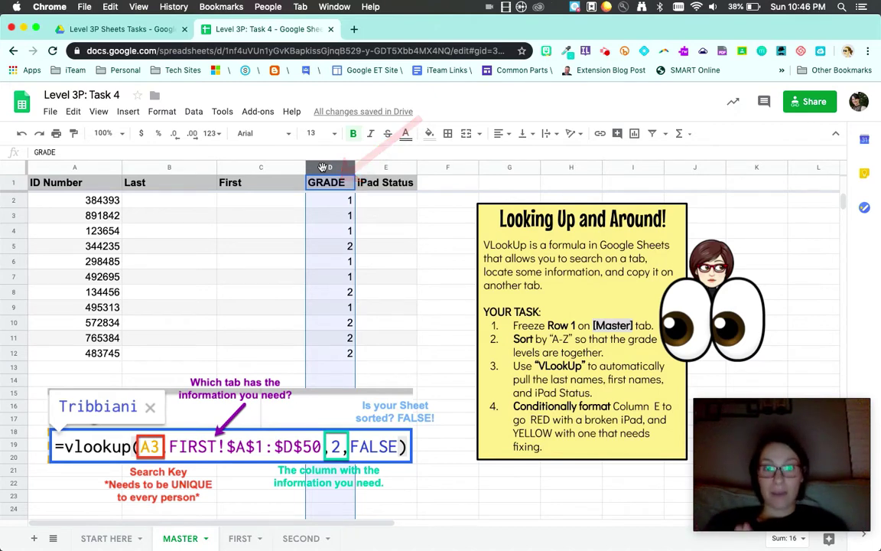
pyautogui.rightClick(322, 166)
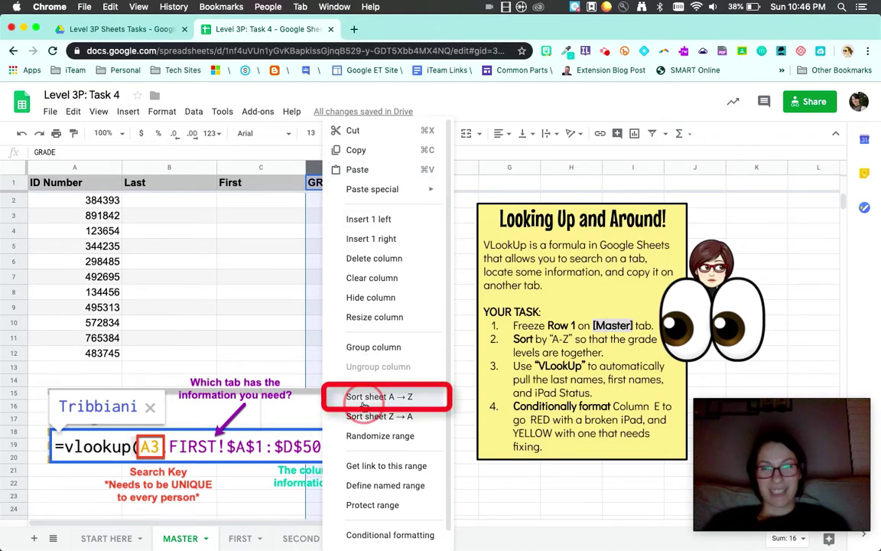
pyautogui.click(364, 402)
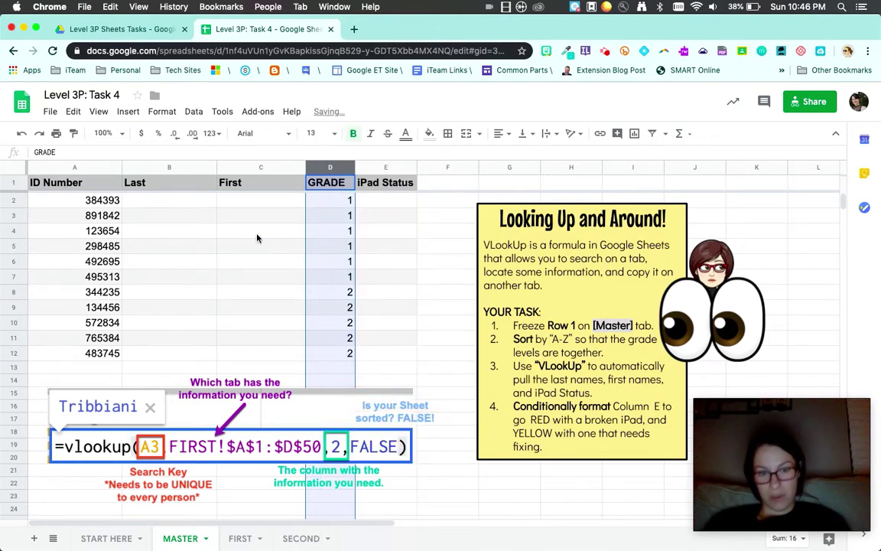
pyautogui.click(200, 201)
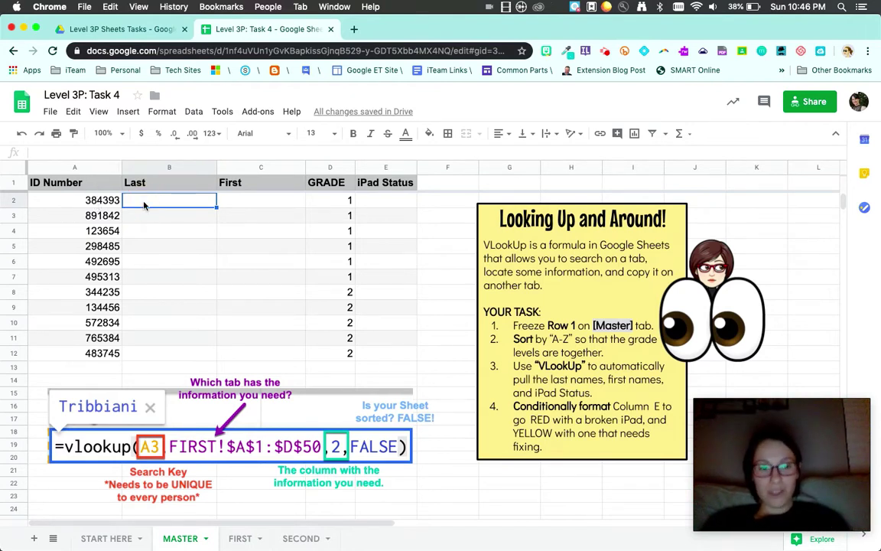
# Type =vlookup(A2, into B2, using the ID in A2 as the search key
pyautogui.write('=')
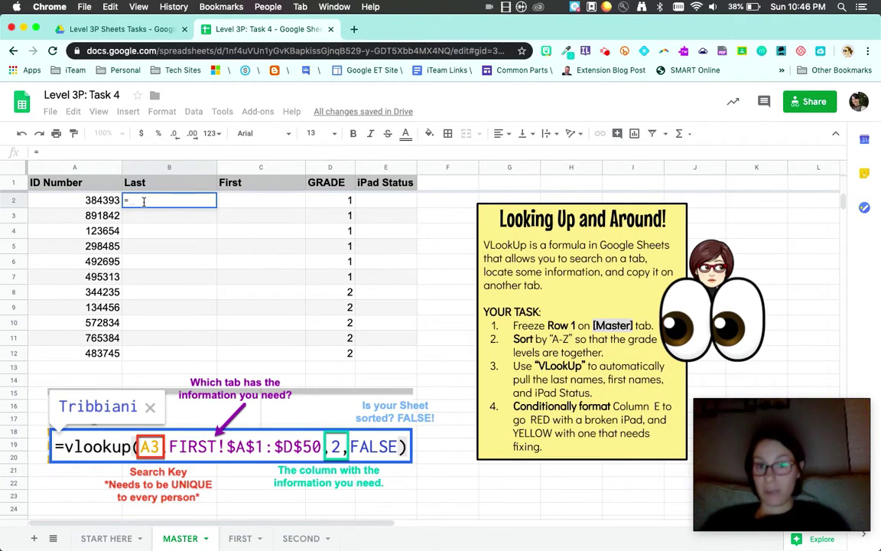
pyautogui.write('vll')
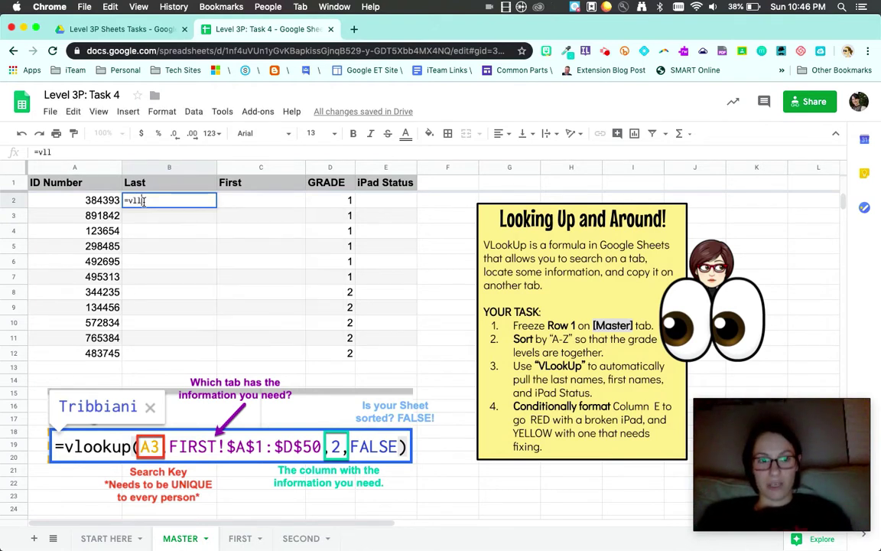
pyautogui.press('BackSpace')
pyautogui.write('ookup')
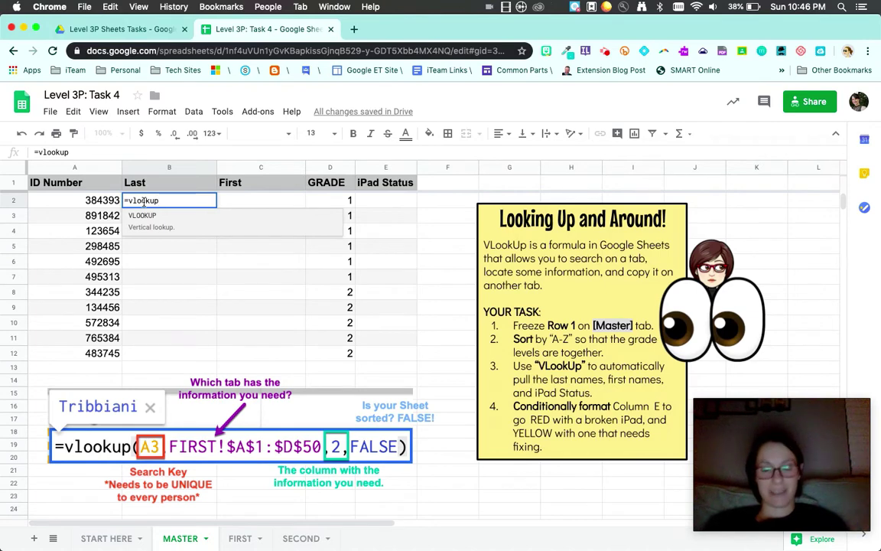
pyautogui.write('(')
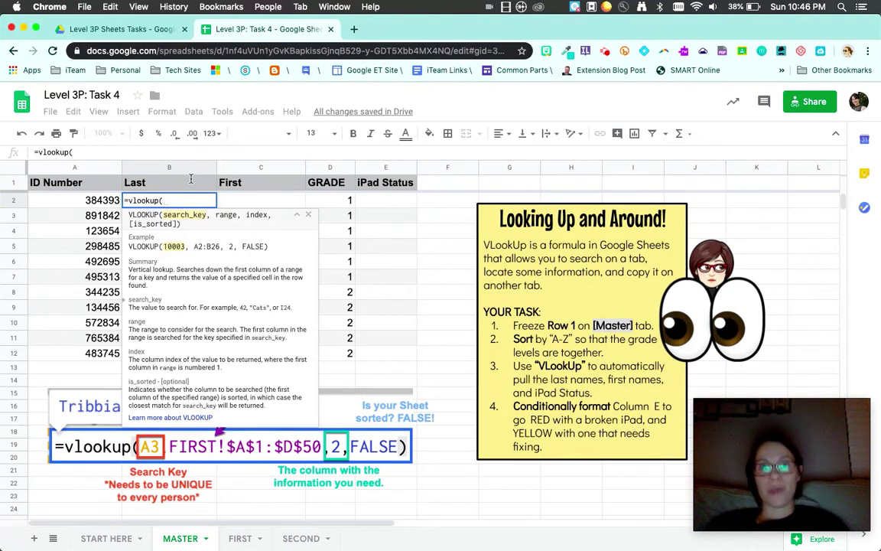
pyautogui.click(101, 201)
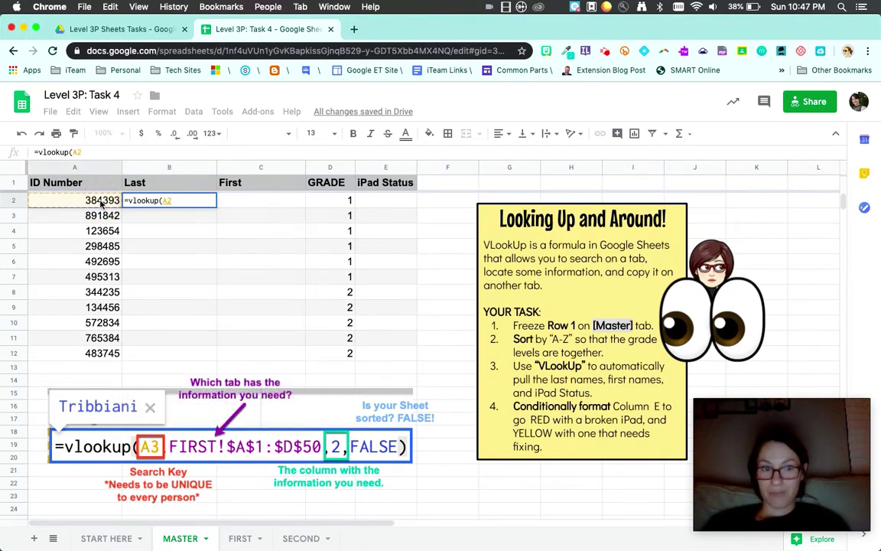
pyautogui.write(',')
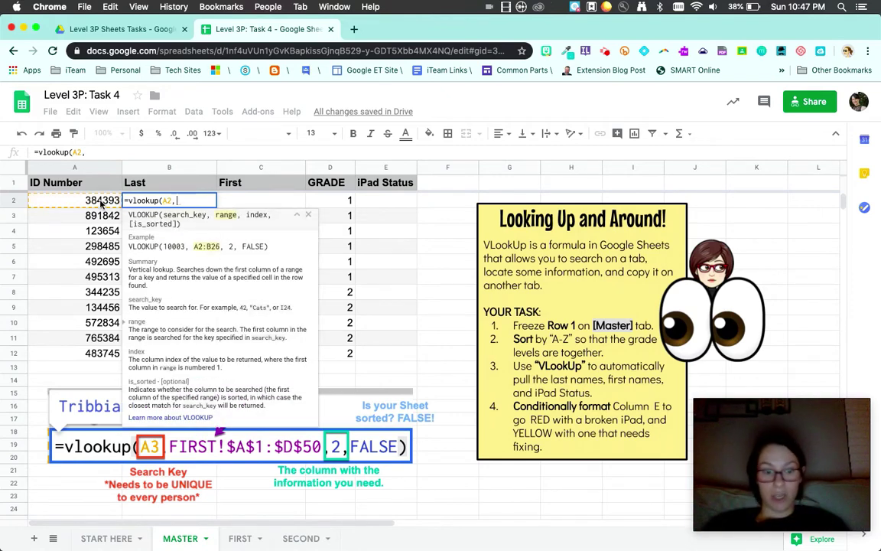
# Point B2's lookup at the range FIRST!A1:D7, return column 2, and commit it
pyautogui.click(242, 539)
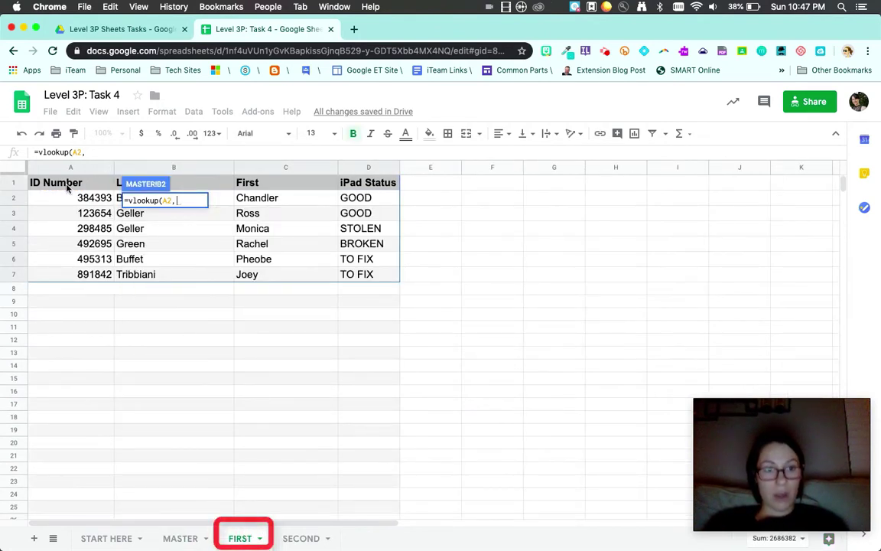
pyautogui.moveTo(68, 187); pyautogui.dragTo(368, 277)
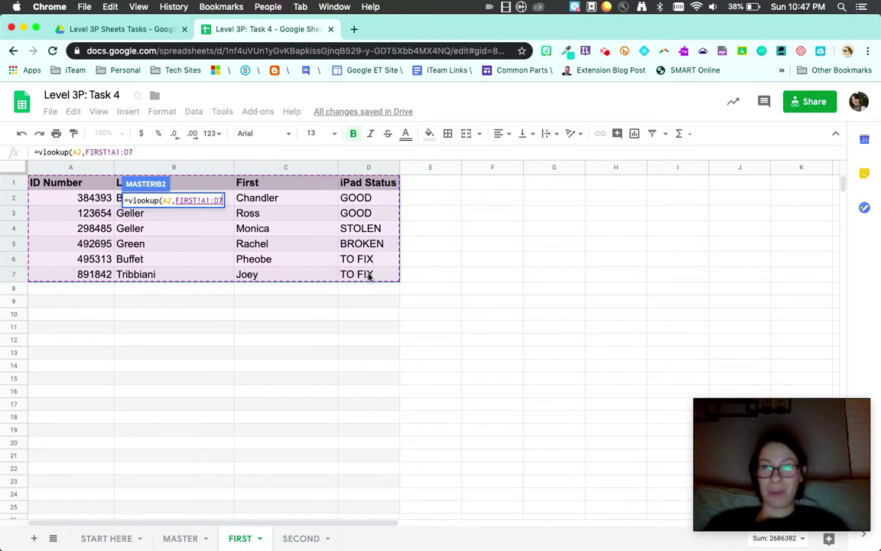
pyautogui.click(176, 540)
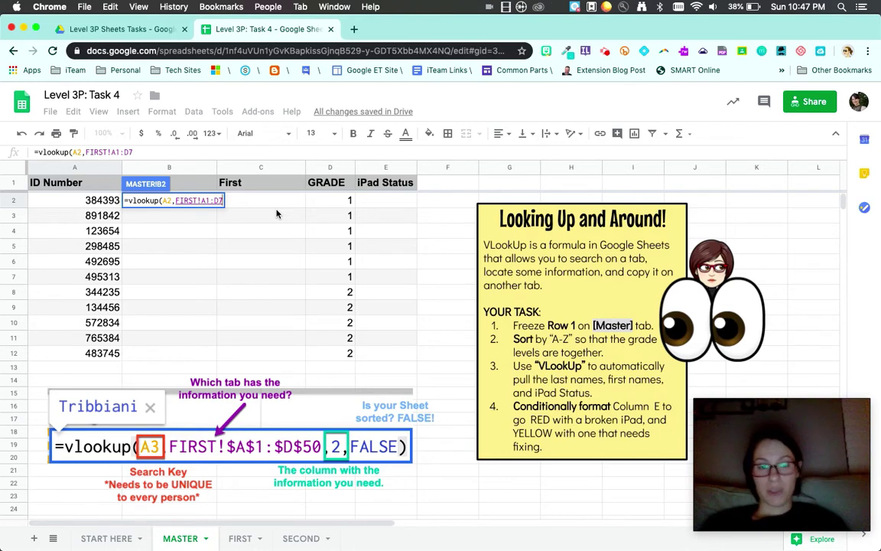
pyautogui.write(',')
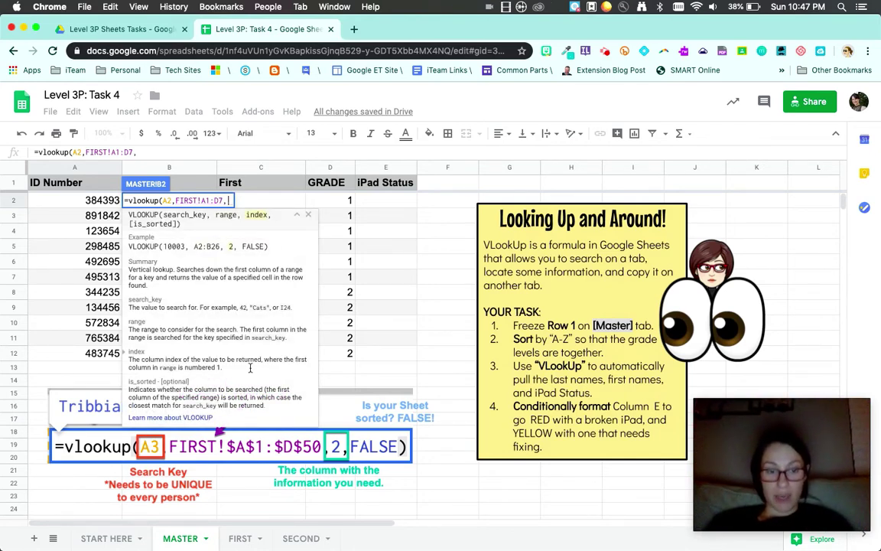
pyautogui.click(240, 537)
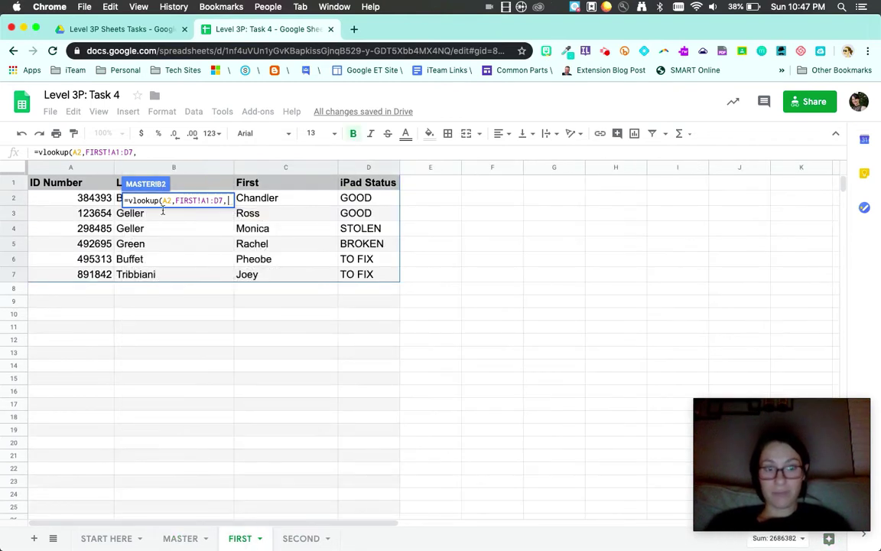
pyautogui.write('2')
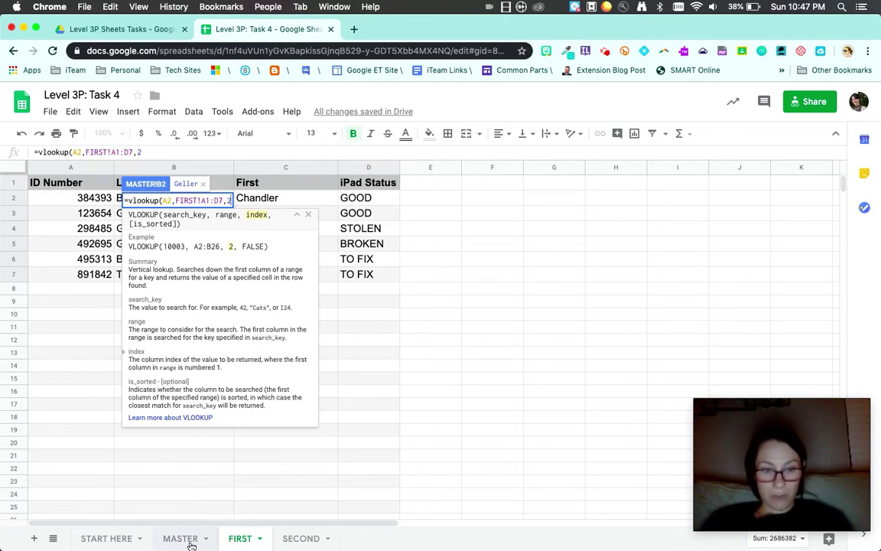
pyautogui.press('Return')
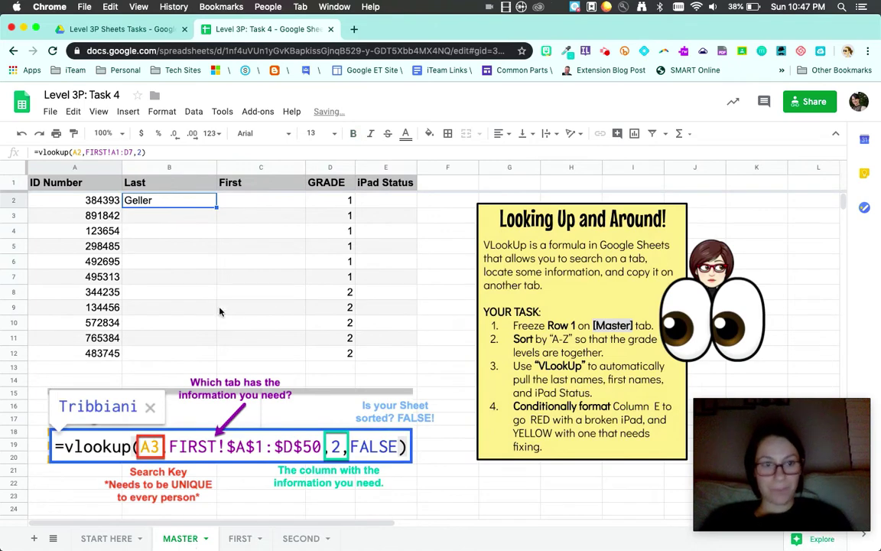
# Add the false exact-match argument so B2 reads =vlookup(A2,FIRST!A1:D7,2,false)
pyautogui.doubleClick(188, 203)
pyautogui.press('Left')
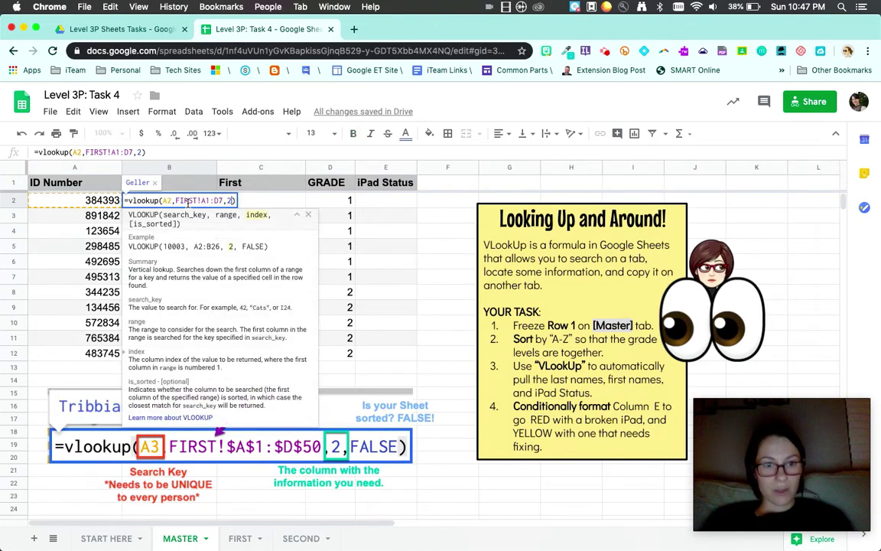
pyautogui.write(',false')
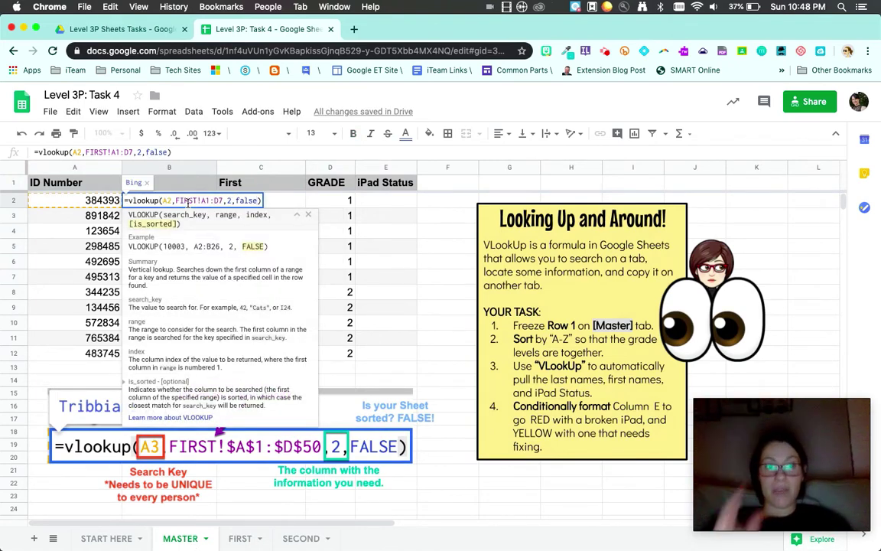
pyautogui.press('Return')
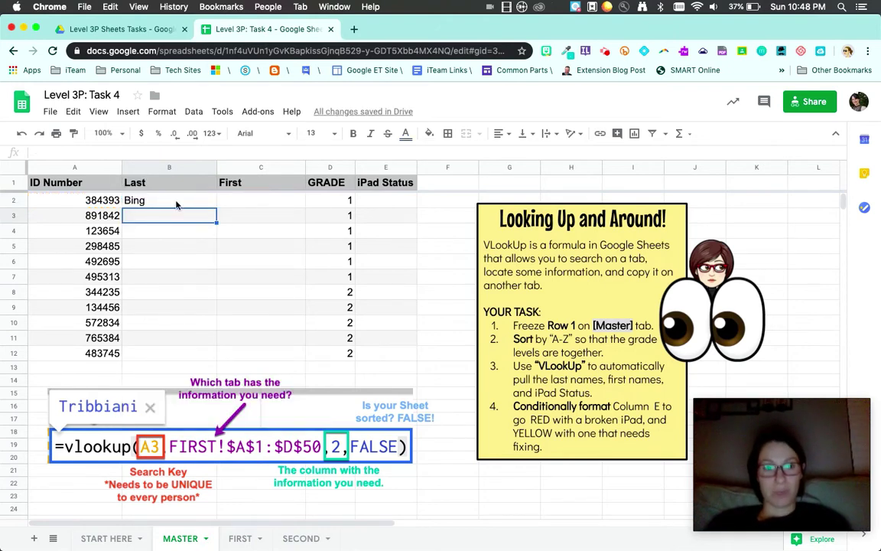
pyautogui.click(176, 202)
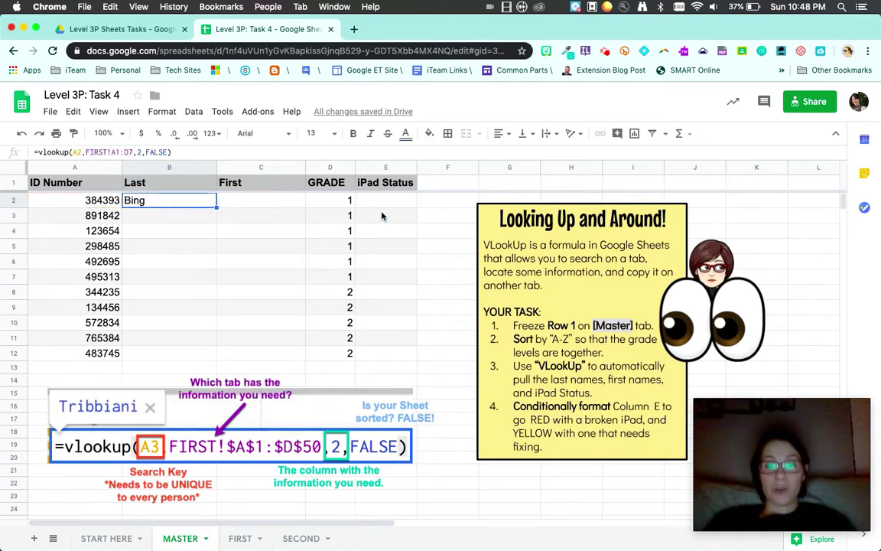
pyautogui.click(349, 217)
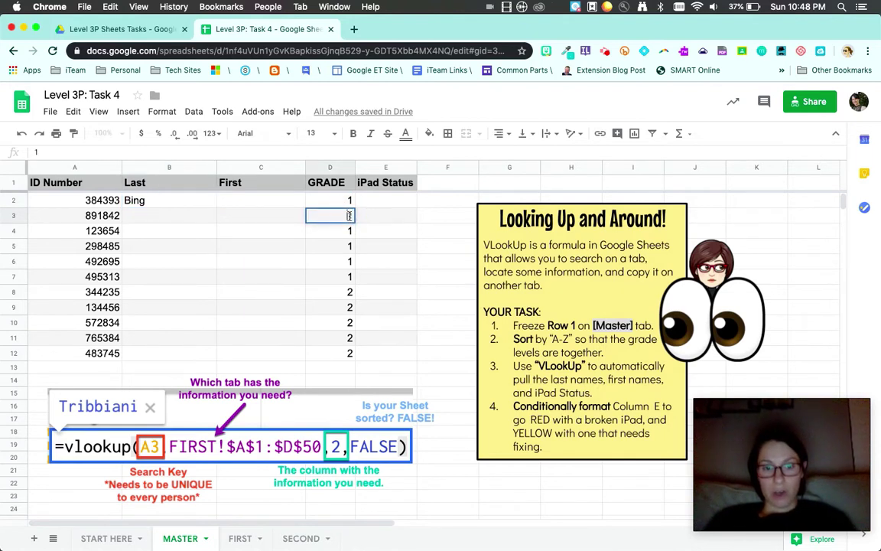
pyautogui.click(342, 233)
pyautogui.click(345, 243)
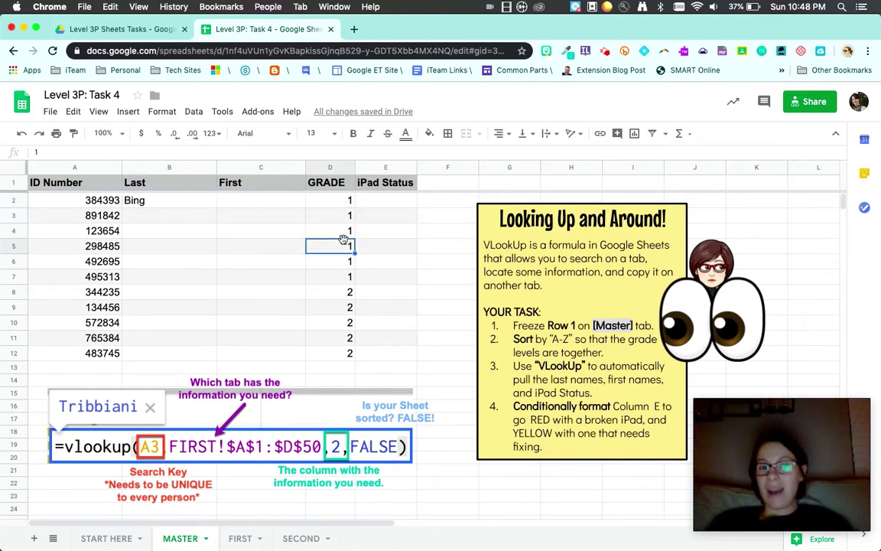
pyautogui.press('Down')
pyautogui.press('Down')
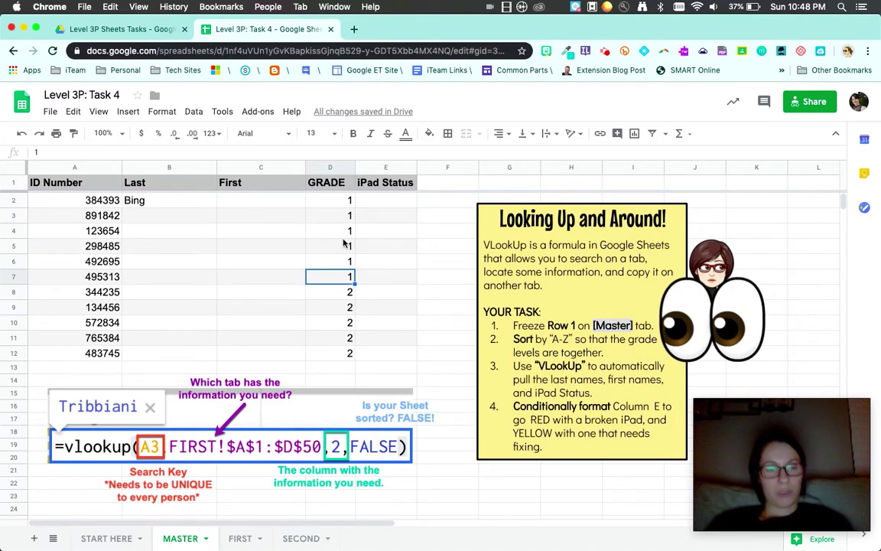
pyautogui.click(202, 200)
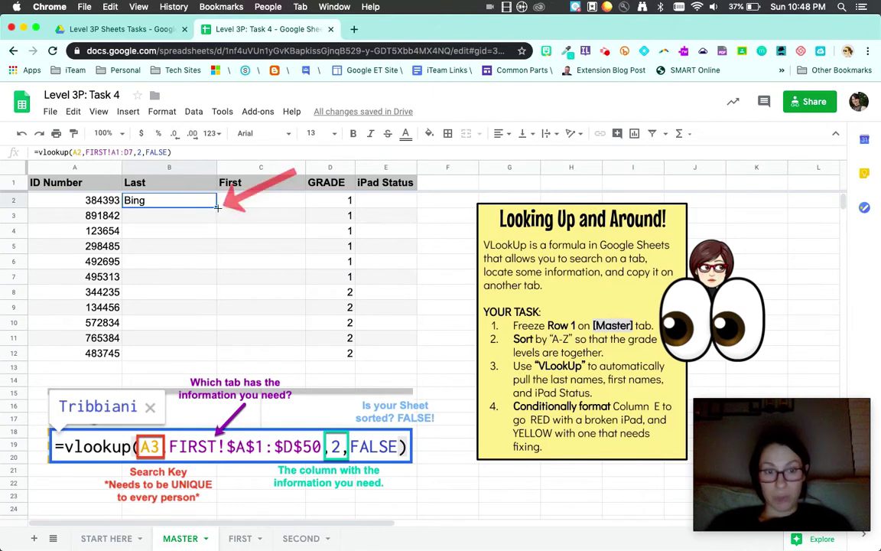
pyautogui.moveTo(216, 207); pyautogui.dragTo(210, 282)
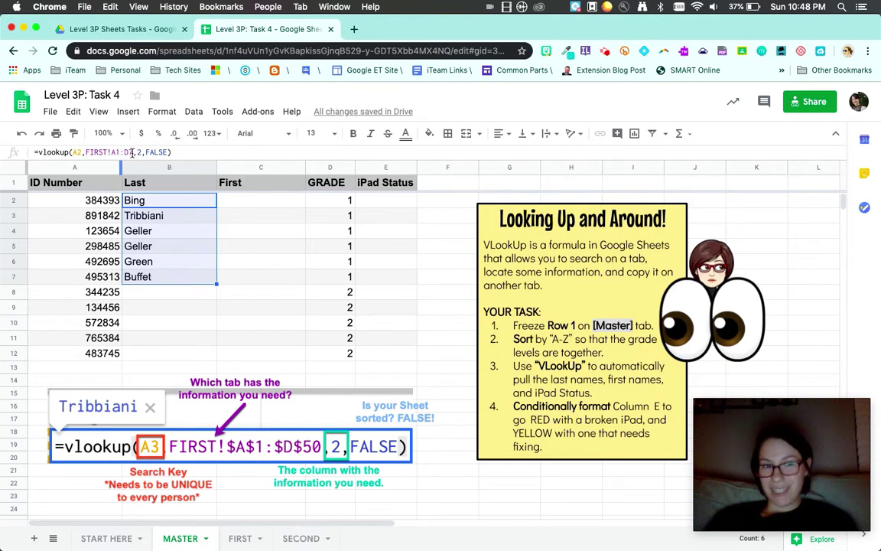
pyautogui.press('Down')
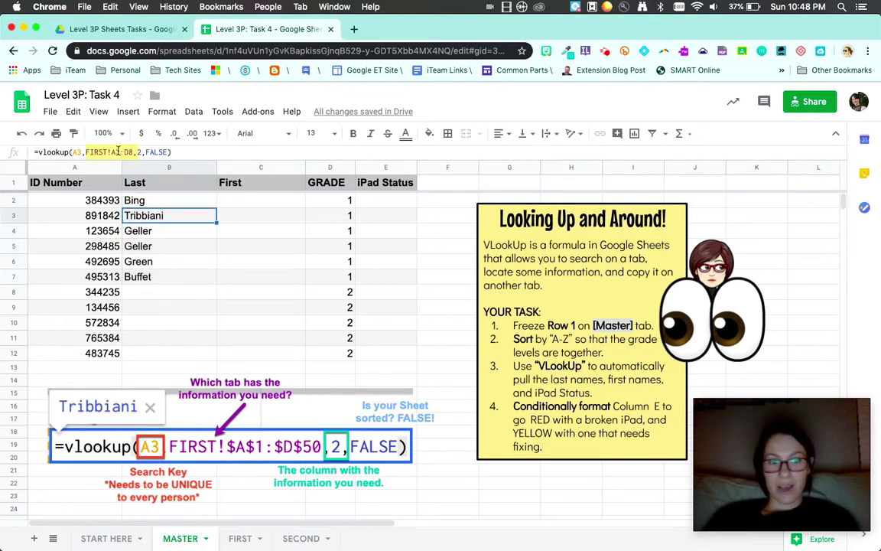
pyautogui.click(142, 233)
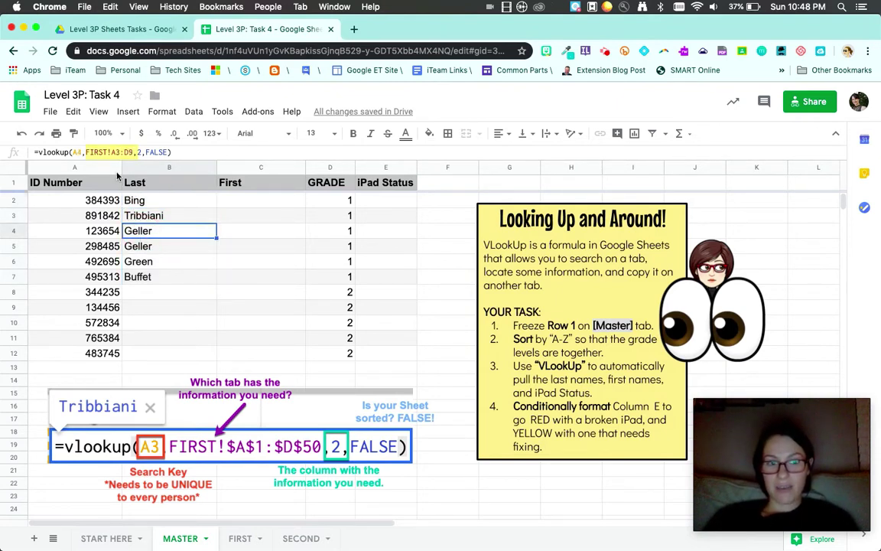
pyautogui.click(137, 246)
pyautogui.press('Down')
pyautogui.press('Down')
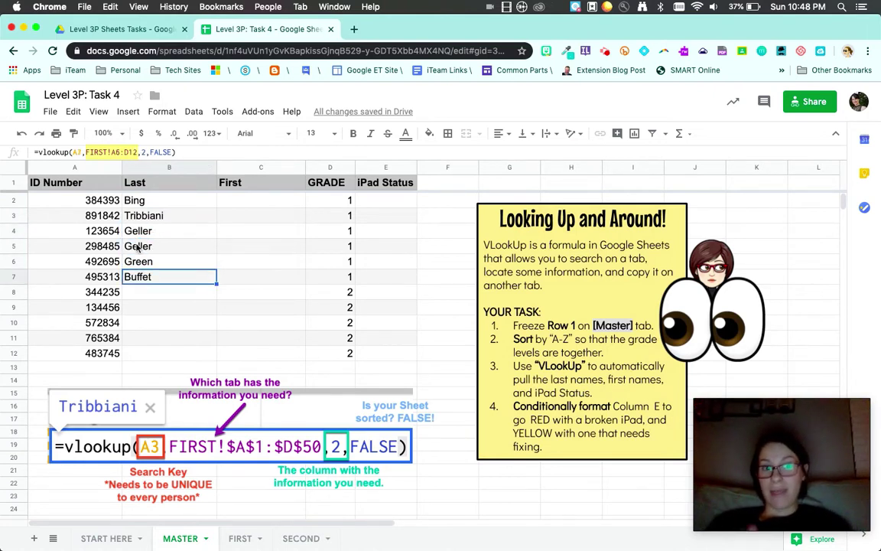
pyautogui.press('BackSpace')
pyautogui.press('Up')
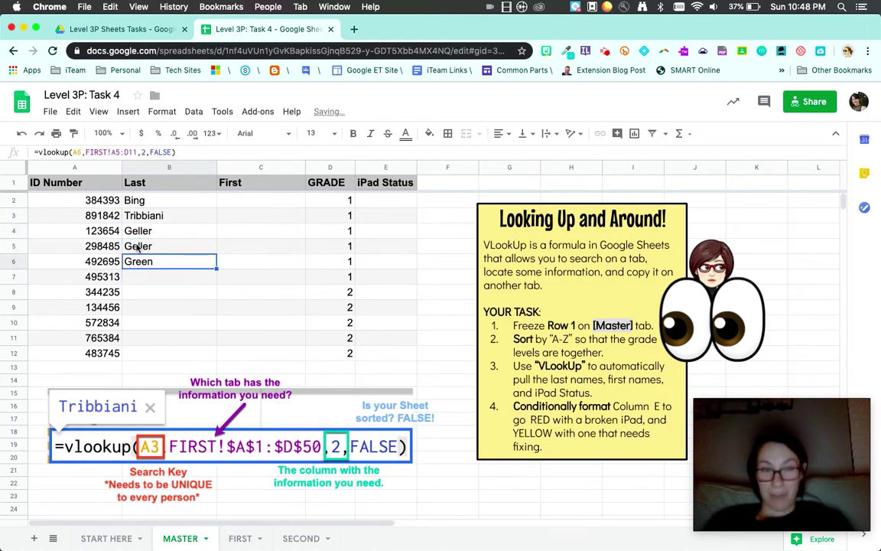
pyautogui.press('BackSpace')
pyautogui.press('Up')
pyautogui.press('BackSpace')
pyautogui.press('Up')
pyautogui.press('BackSpace')
pyautogui.press('Up')
pyautogui.press('BackSpace')
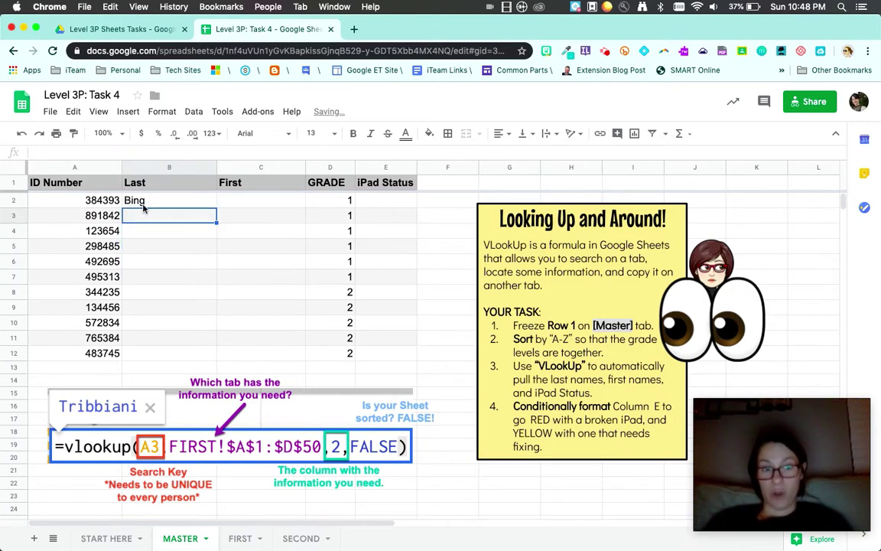
pyautogui.press('Up')
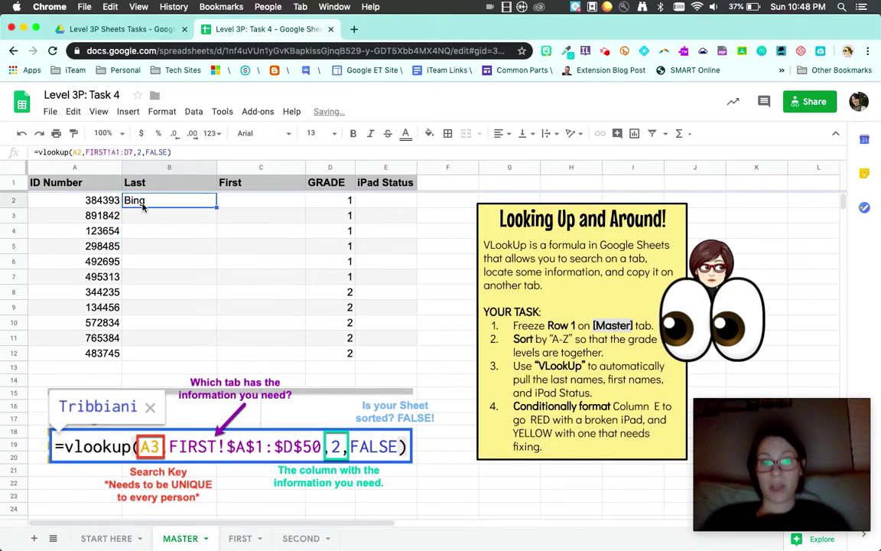
# Change B2's lookup range to the absolute reference FIRST!$A$1:$D$7
pyautogui.click(128, 152)
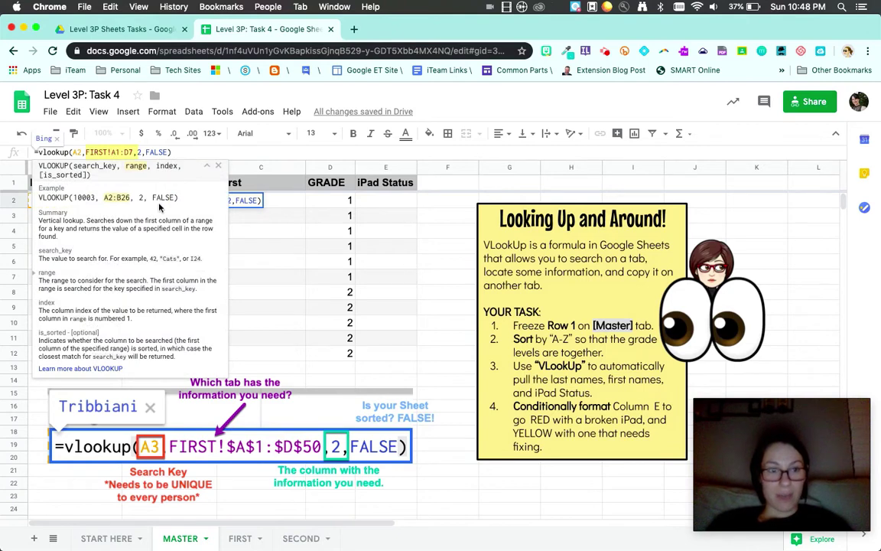
pyautogui.write('$A')
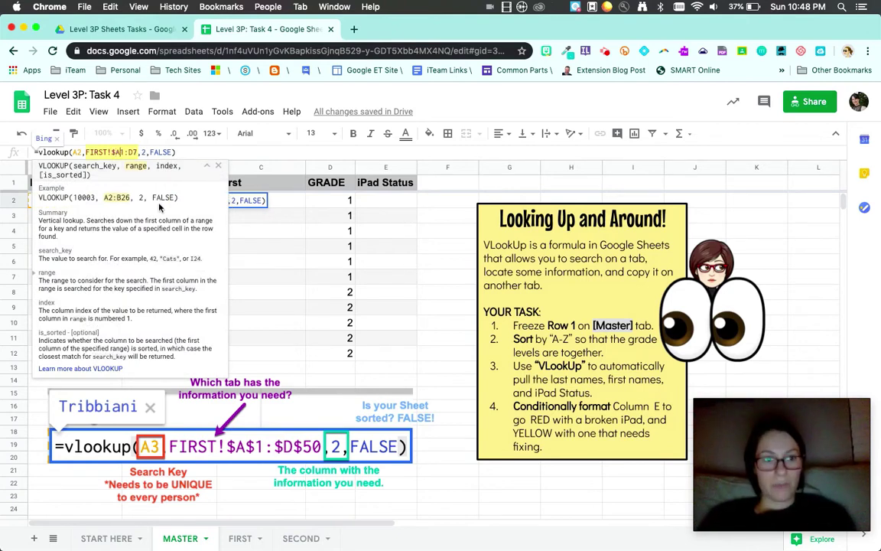
pyautogui.write('$')
pyautogui.press('Right')
pyautogui.press('Right')
pyautogui.write('$')
pyautogui.press('Right')
pyautogui.write('$')
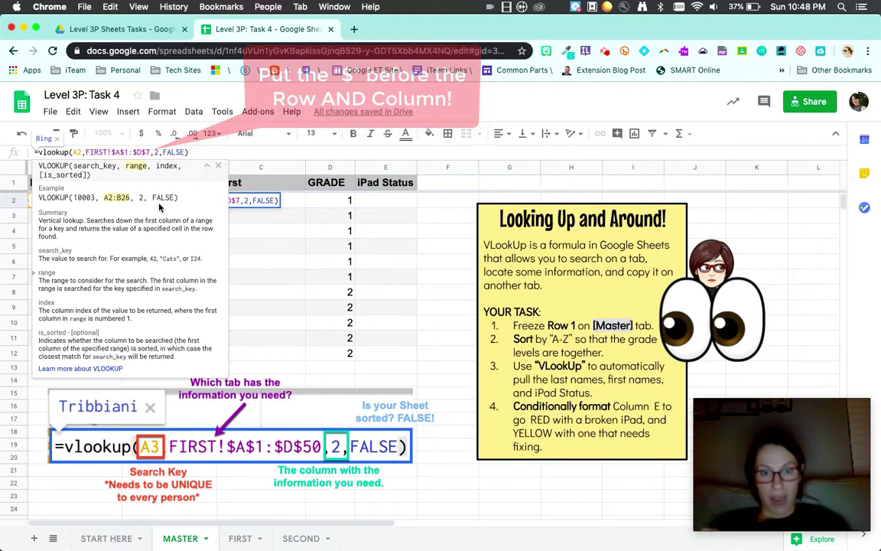
pyautogui.press('Return')
# Fill B2's formula down to B7, giving Tribbiani, Geller, Geller, Green, Buffet
pyautogui.click(207, 203)
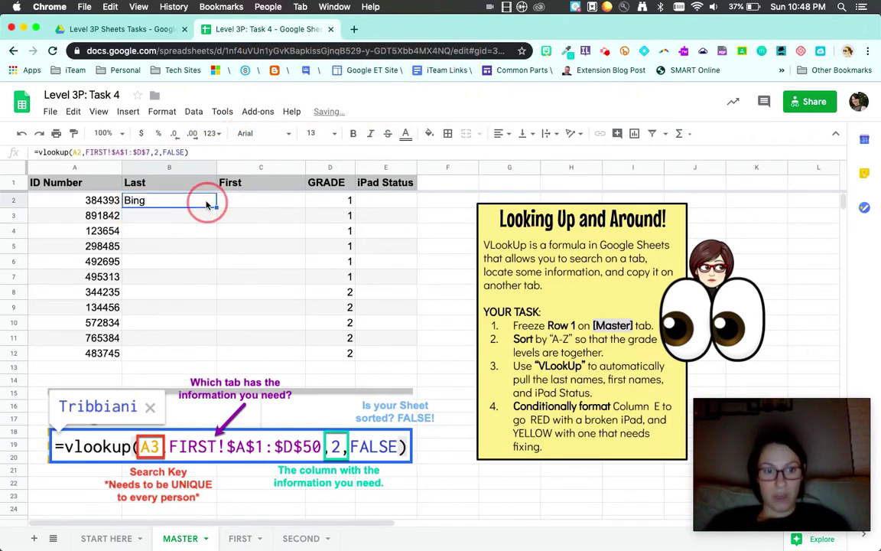
pyautogui.moveTo(216, 204); pyautogui.dragTo(206, 274)
pyautogui.click(152, 215)
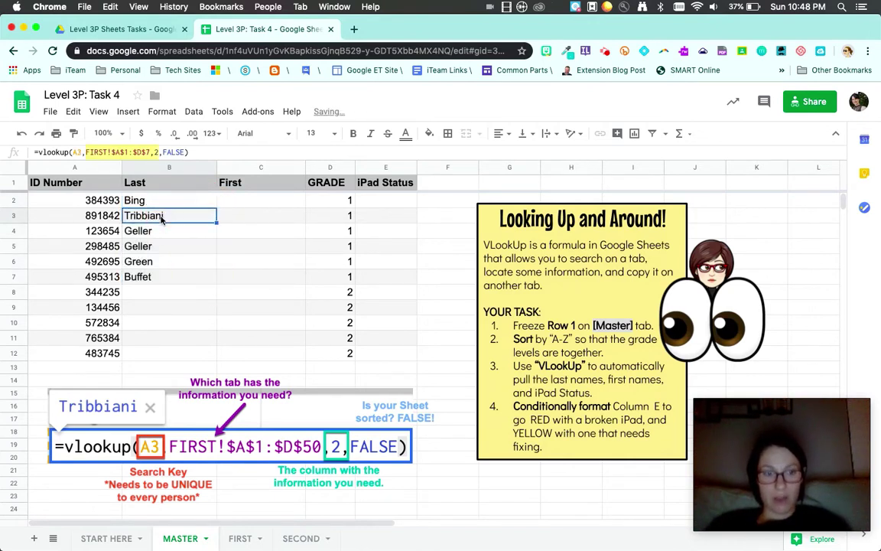
pyautogui.press('Down')
pyautogui.press('Down')
pyautogui.press('Down')
pyautogui.press('Down')
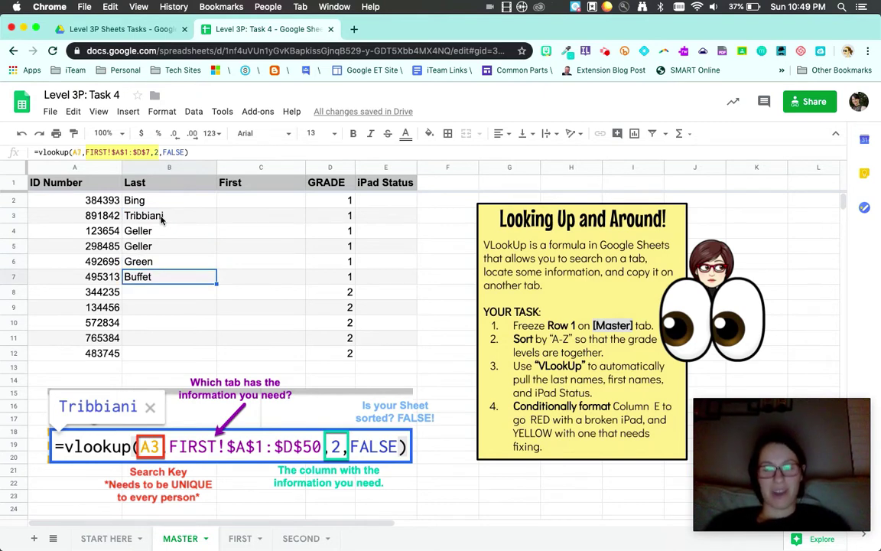
# Copy B2's lookup formula right into C2, where it shows #N/A
pyautogui.click(243, 201)
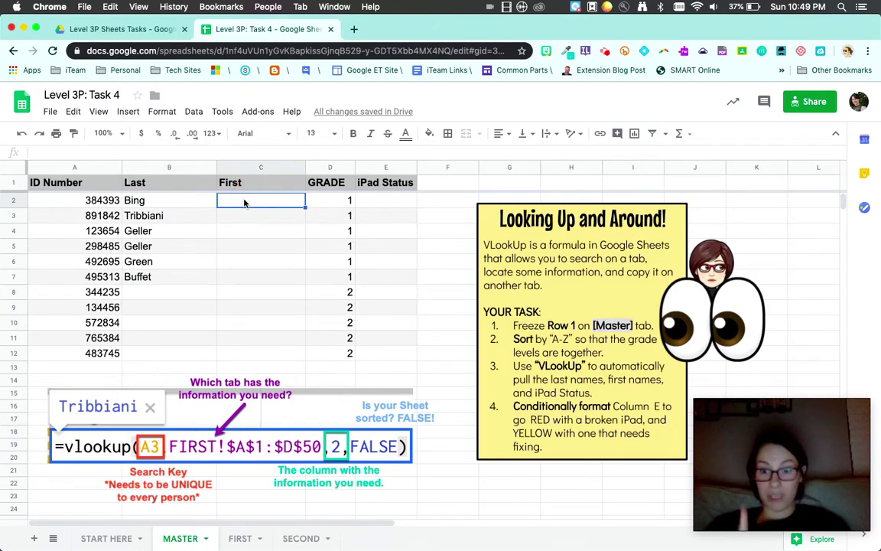
pyautogui.click(240, 539)
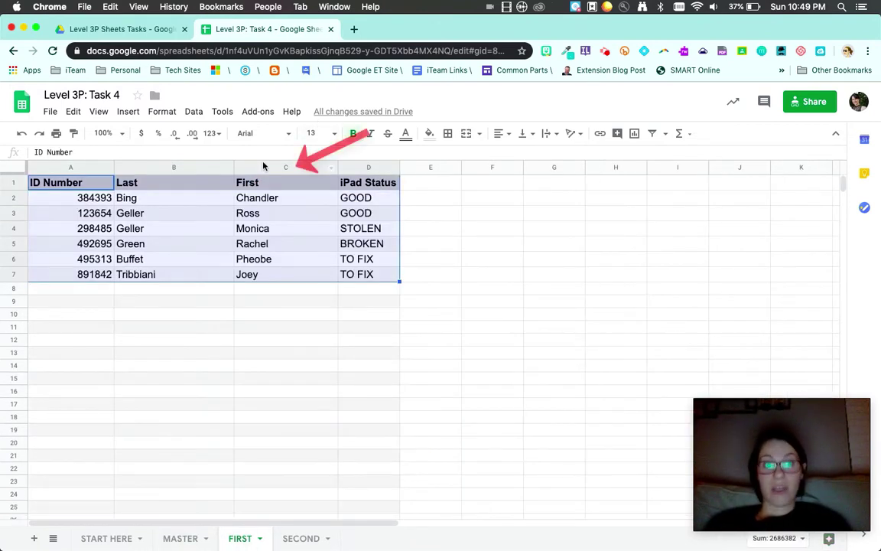
pyautogui.click(181, 539)
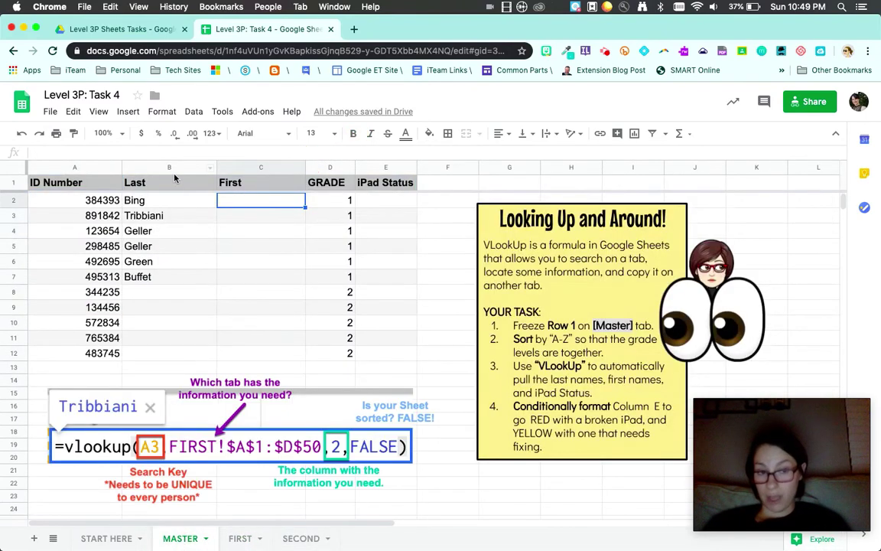
pyautogui.click(181, 202)
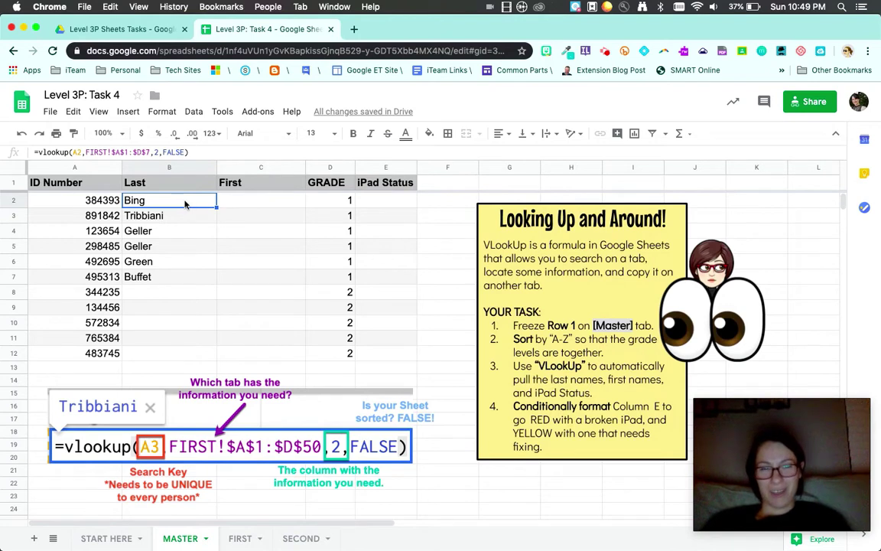
pyautogui.moveTo(217, 205); pyautogui.dragTo(297, 206)
# Change C2's lookup column index from 2 to 3
pyautogui.moveTo(285, 205)
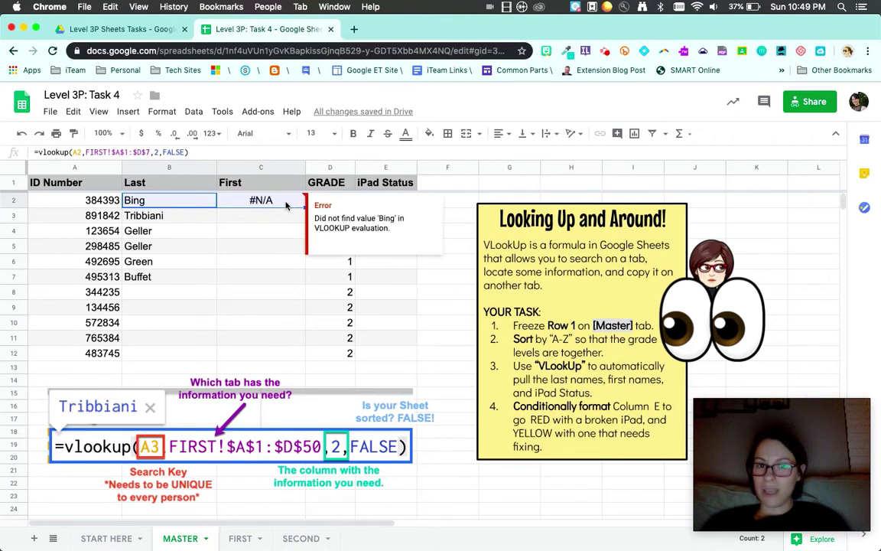
pyautogui.click(283, 204)
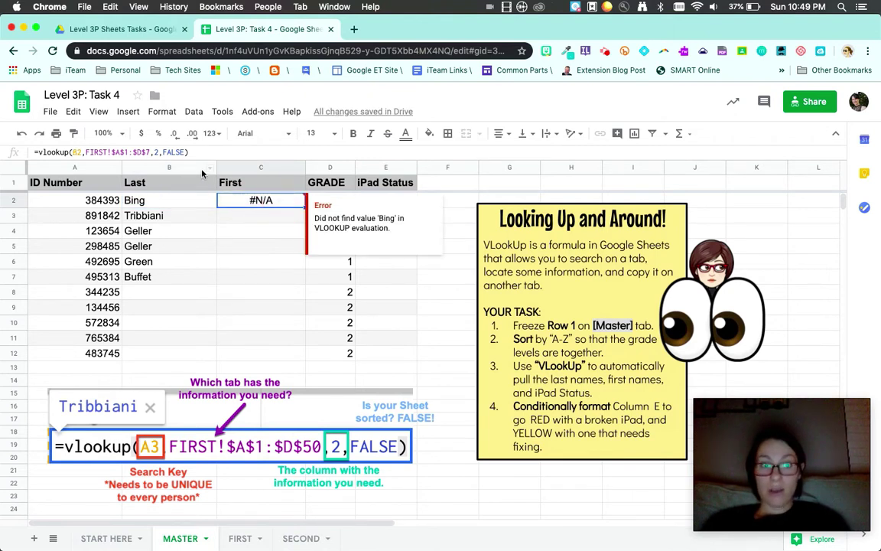
pyautogui.click(156, 150)
pyautogui.press('BackSpace')
pyautogui.write('3')
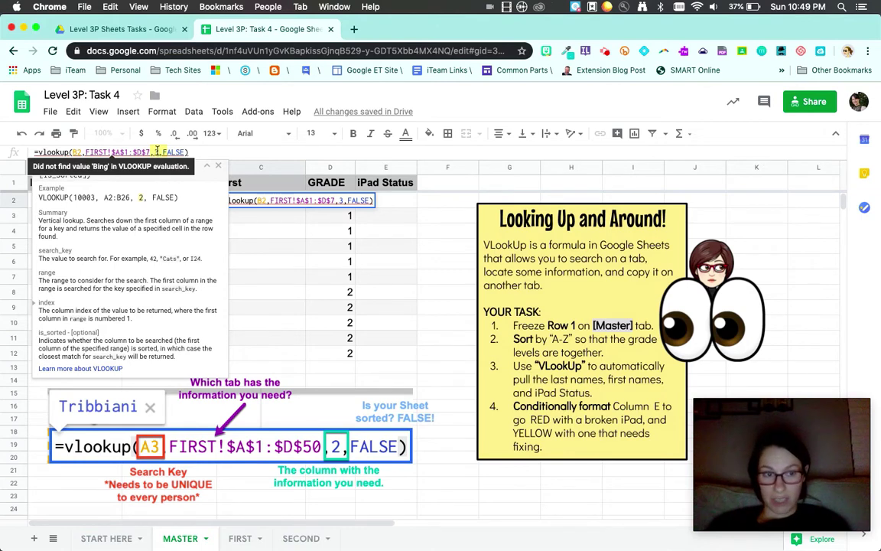
pyautogui.press('Return')
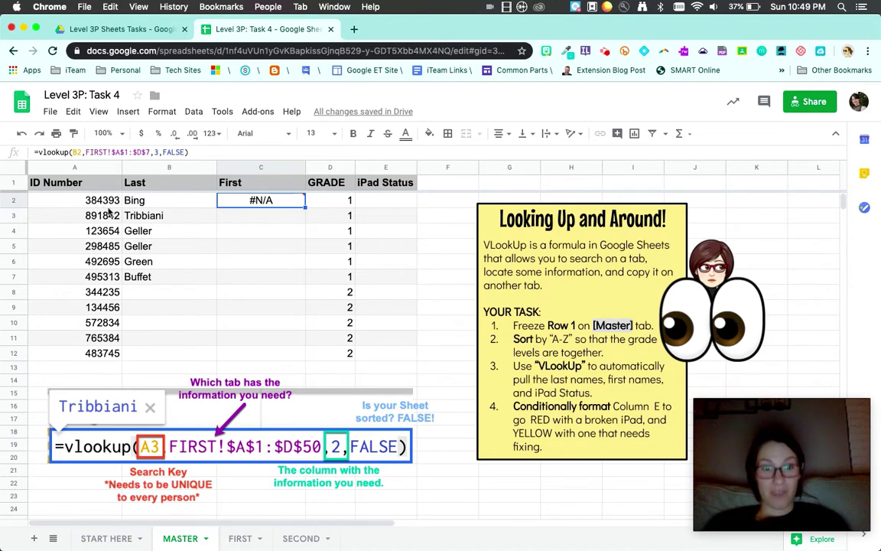
# Replace C2's search key B2 with A2 so it returns Chandler
pyautogui.doubleClick(246, 201)
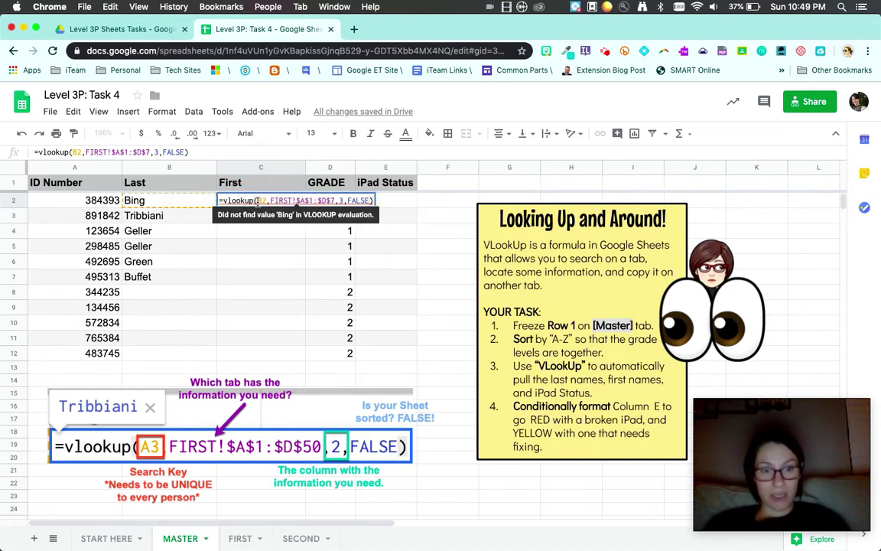
pyautogui.doubleClick(260, 200)
pyautogui.write('A2')
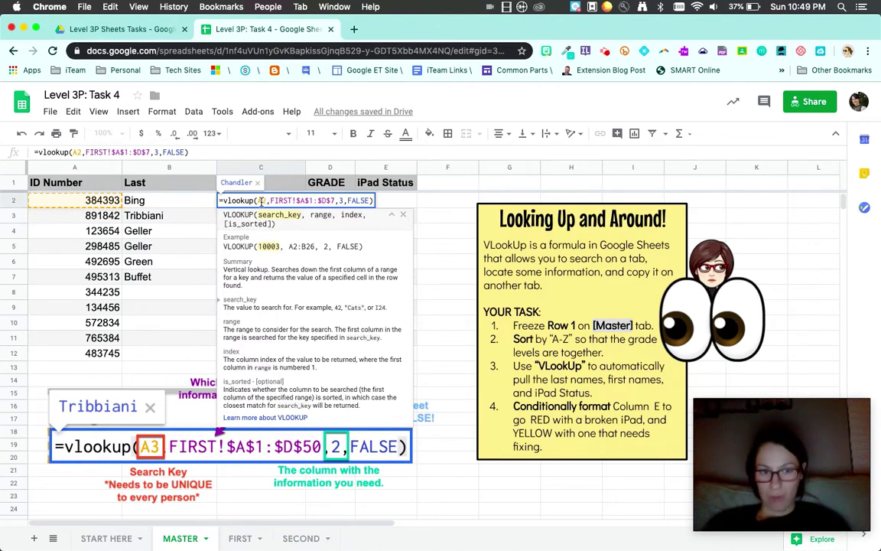
pyautogui.press('Return')
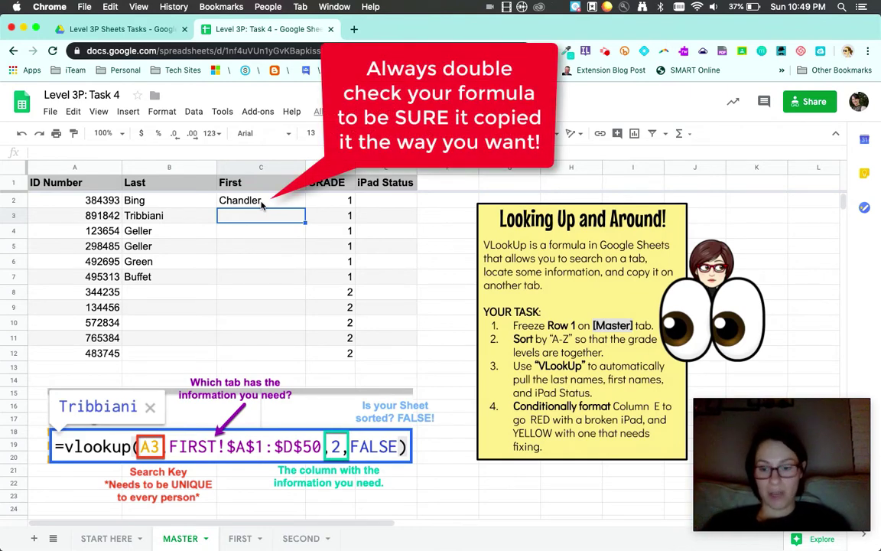
# Start a lookup in C3 with A3 as the key and FIRST!A1:D7 as the range
pyautogui.write('=vlookup(')
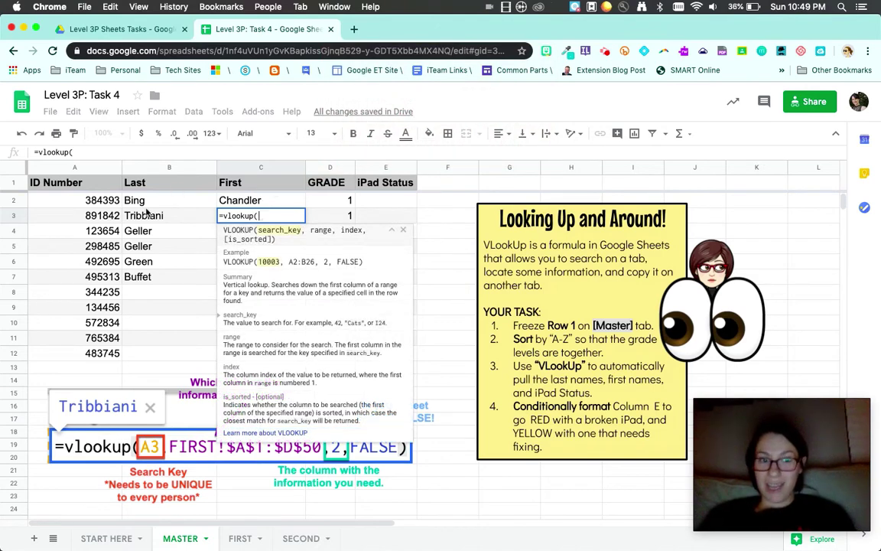
pyautogui.click(93, 218)
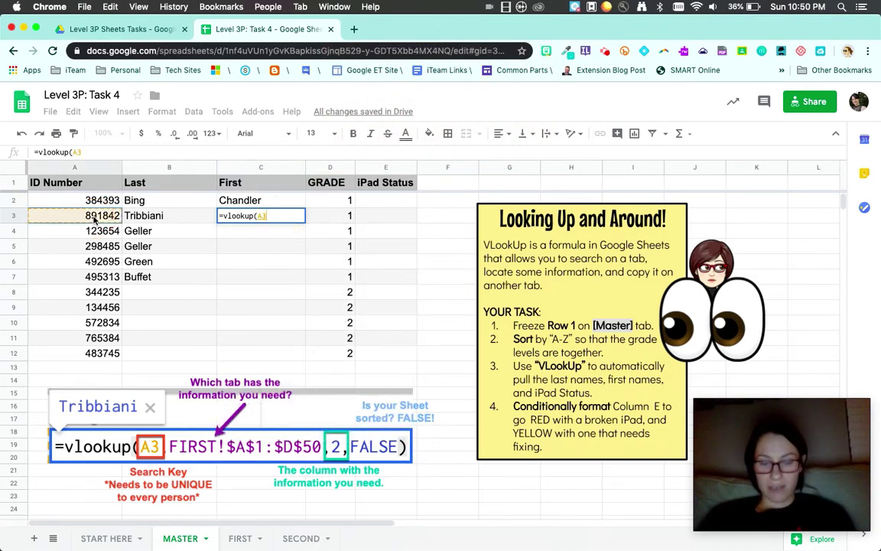
pyautogui.write(',')
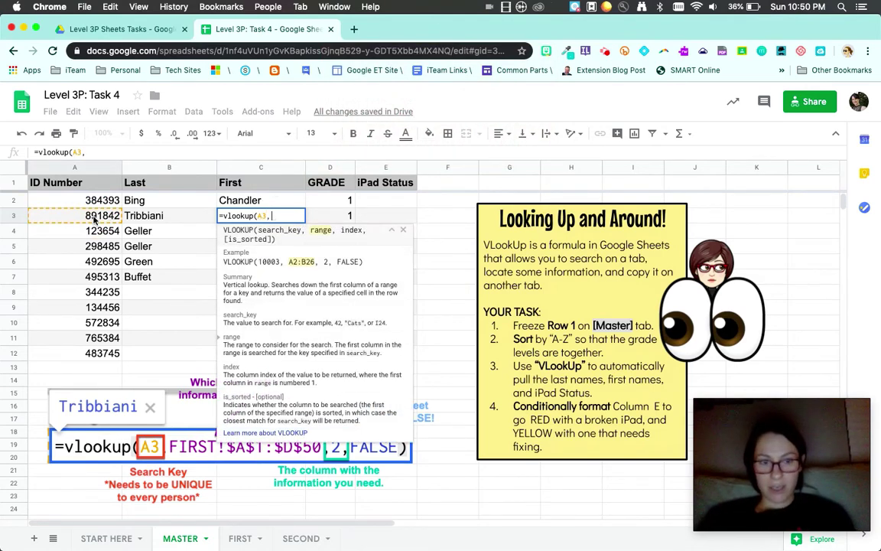
pyautogui.click(240, 540)
pyautogui.moveTo(379, 274)
pyautogui.mouseDown()
pyautogui.moveTo(102, 276)
pyautogui.moveTo(57, 186)
pyautogui.mouseUp()
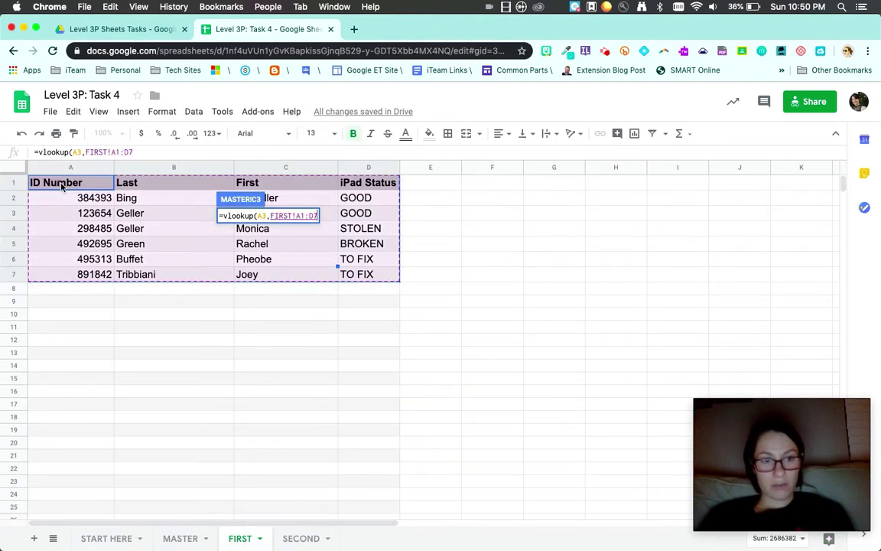
pyautogui.press('Return')
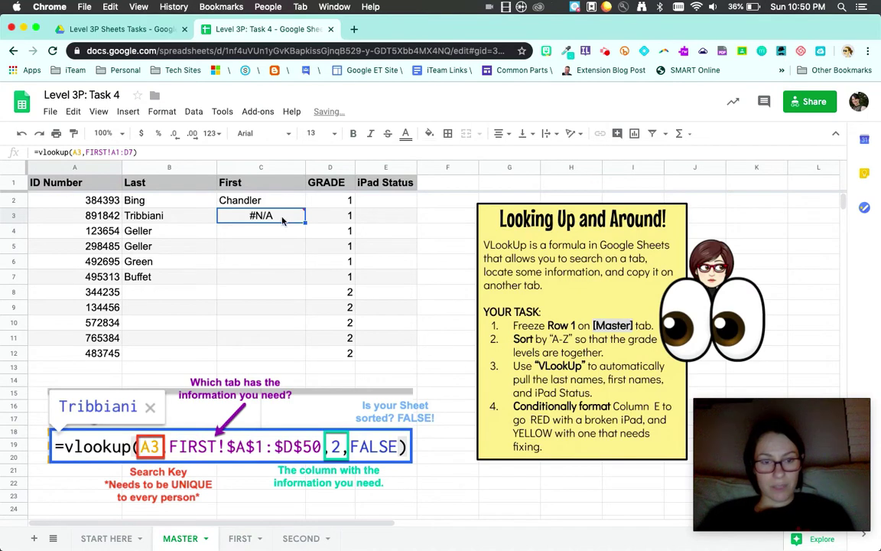
# Make C3 =vlookup(A3,FIRST!$A$1:$D$7,3,false) and fill it down to C7
pyautogui.doubleClick(282, 218)
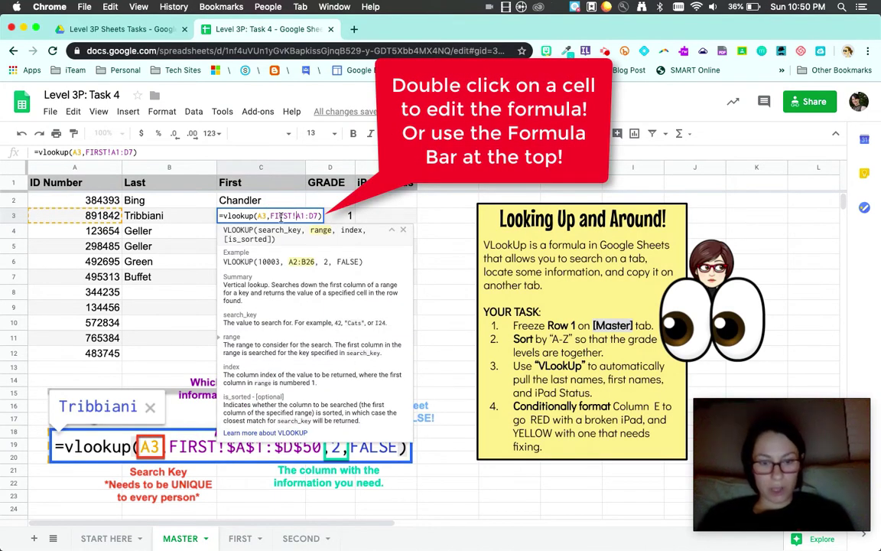
pyautogui.write('$')
pyautogui.press('Right')
pyautogui.write('$')
pyautogui.press('Right')
pyautogui.write('$')
pyautogui.press('Right')
pyautogui.write('$7,')
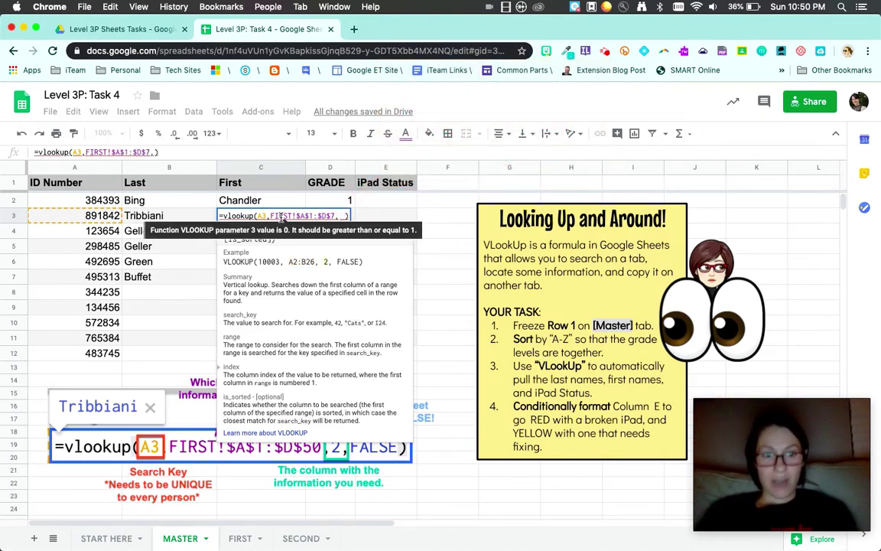
pyautogui.write('3')
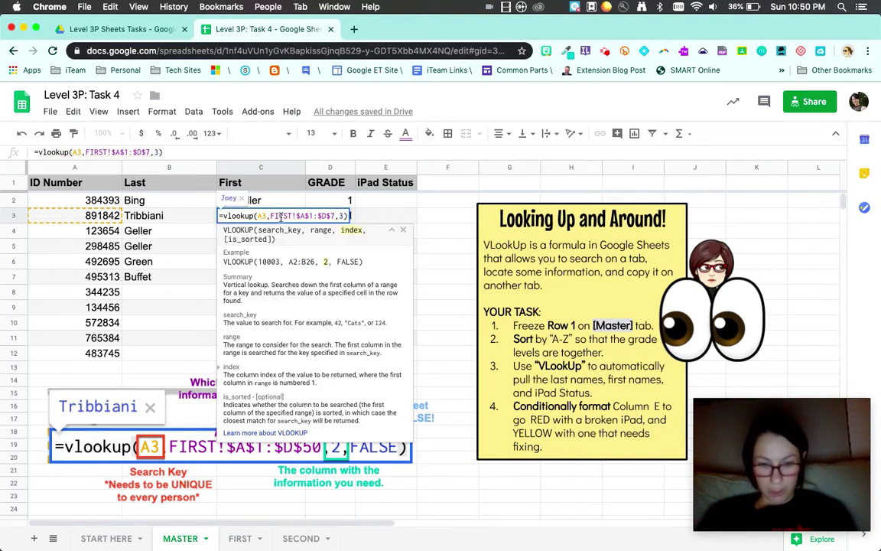
pyautogui.write(',false')
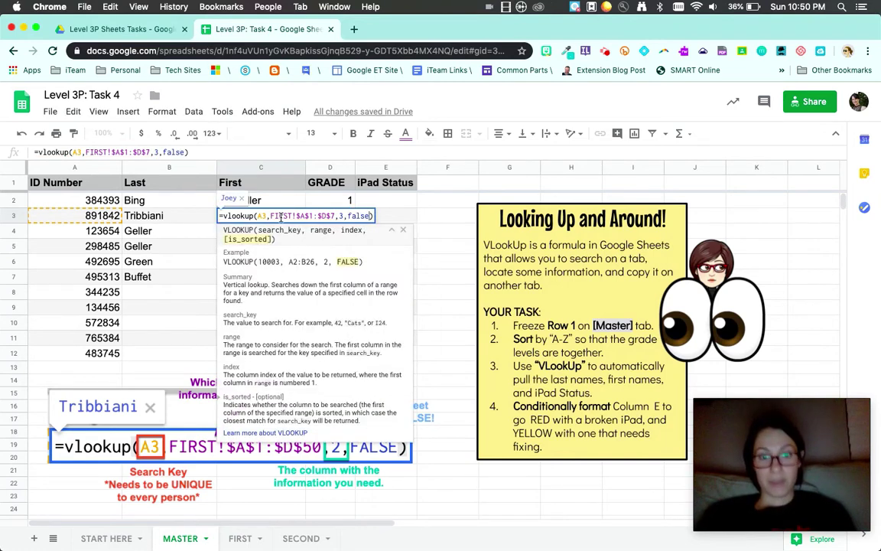
pyautogui.press('Return')
pyautogui.click(300, 220)
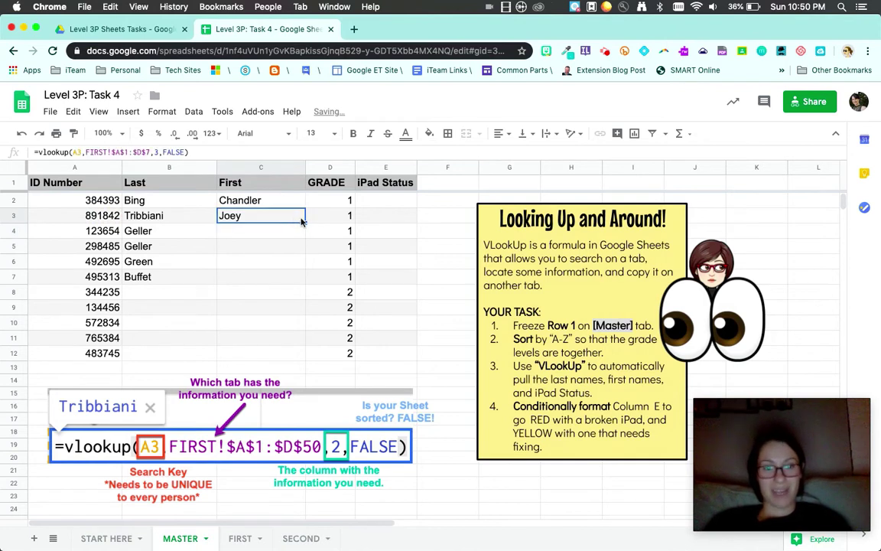
pyautogui.moveTo(303, 221); pyautogui.dragTo(298, 280)
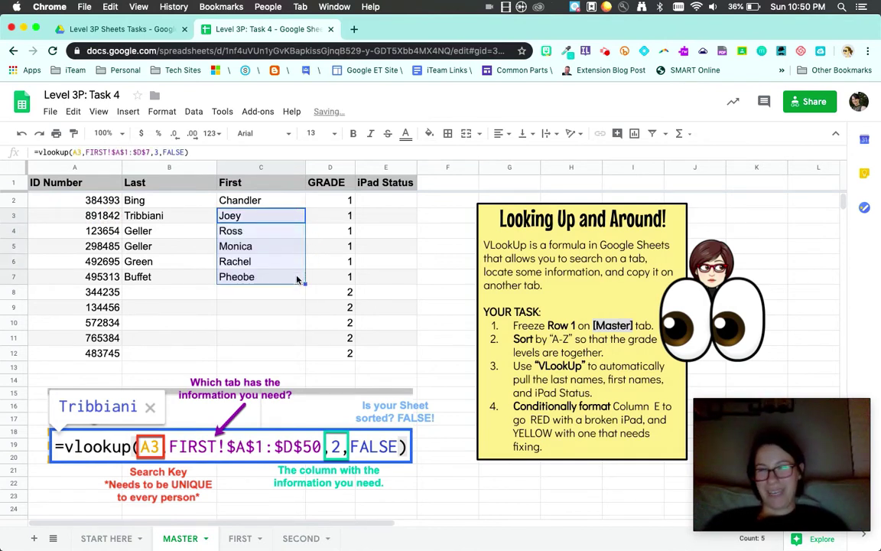
# Begin a lookup in E2 with A2 as the key and FIRST!A1:D7 as the range
pyautogui.click(397, 202)
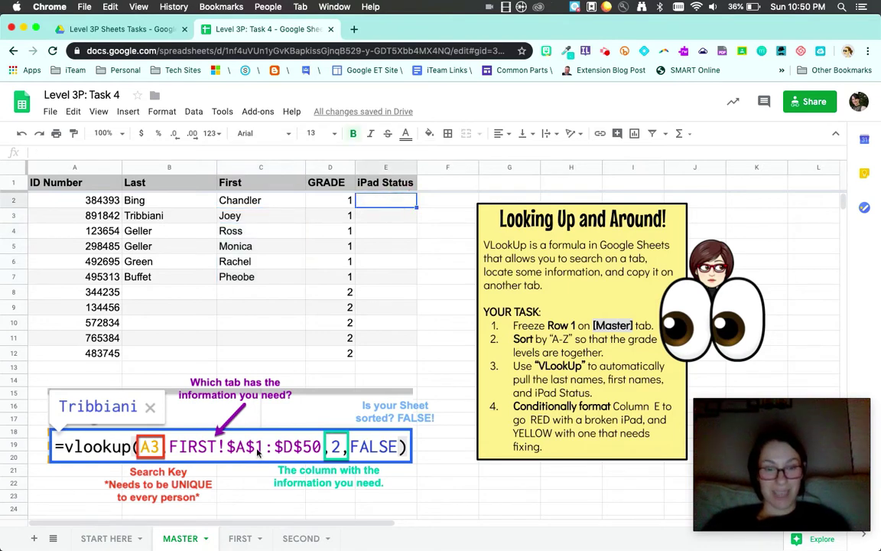
pyautogui.click(237, 541)
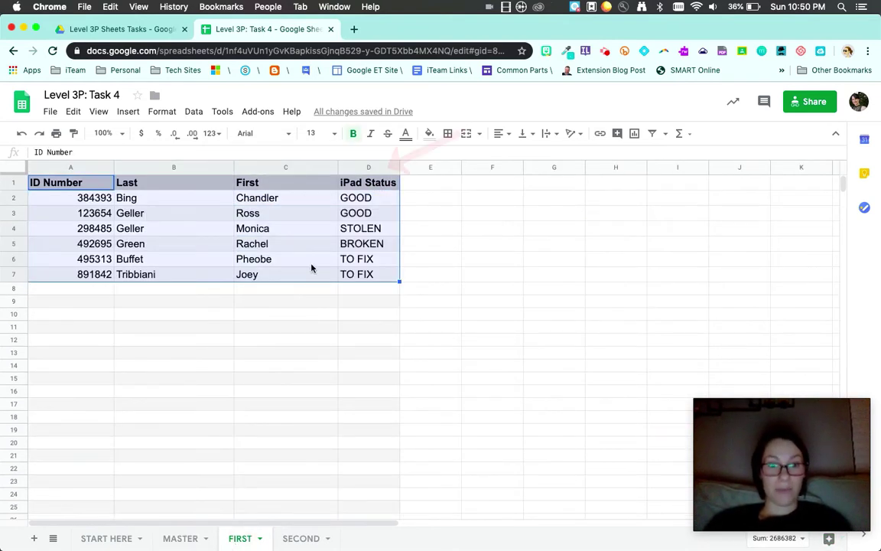
pyautogui.click(176, 540)
pyautogui.write('=')
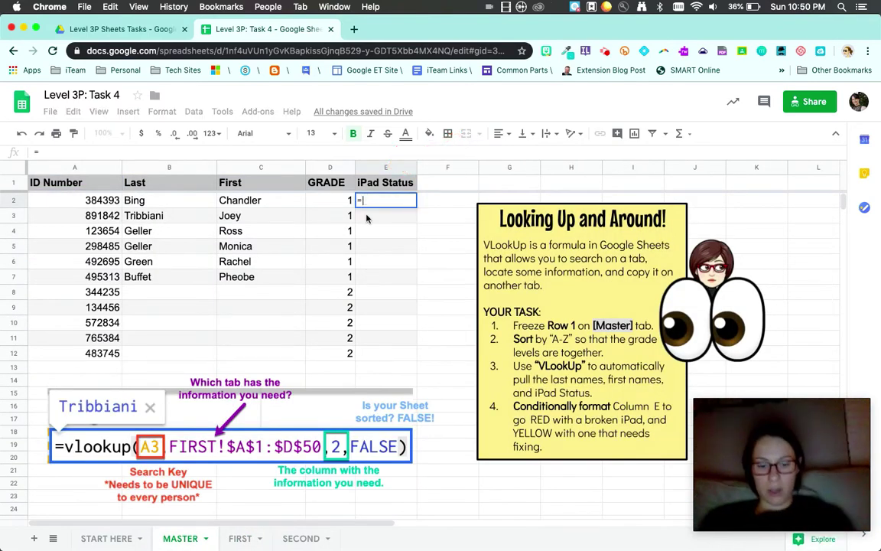
pyautogui.write('vlookup(')
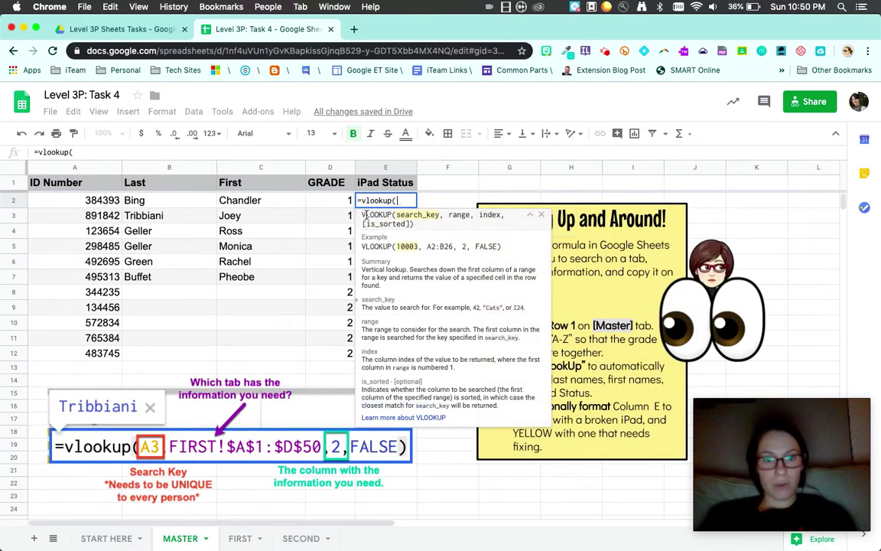
pyautogui.click(88, 199)
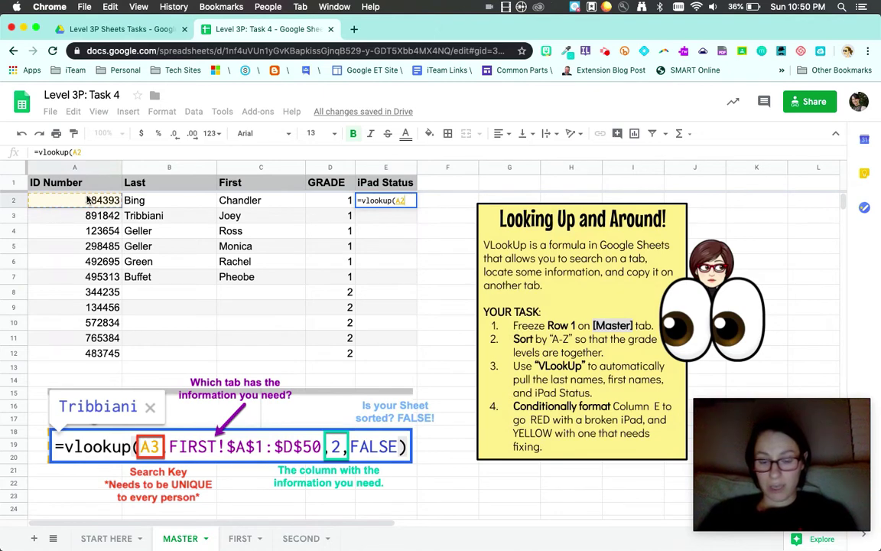
pyautogui.write(',')
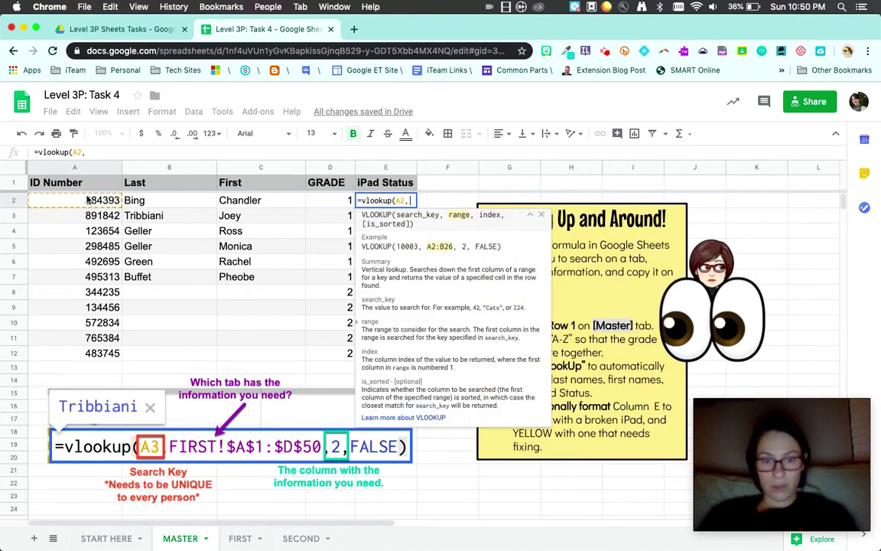
pyautogui.click(240, 540)
pyautogui.moveTo(67, 185); pyautogui.dragTo(321, 246)
pyautogui.moveTo(368, 272); pyautogui.dragTo(379, 275)
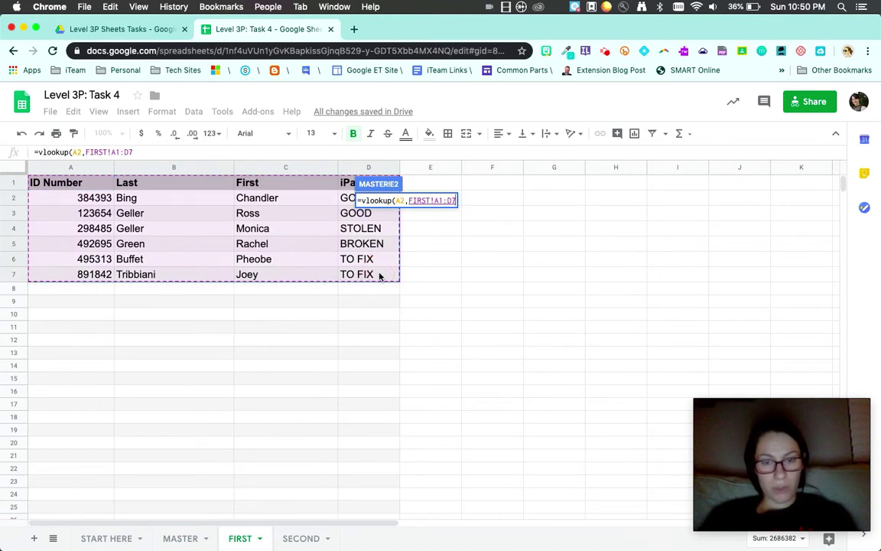
pyautogui.press('BackSpace')
pyautogui.press('BackSpace')
pyautogui.press('BackSpace')
pyautogui.moveTo(85, 178); pyautogui.dragTo(217, 223)
pyautogui.moveTo(325, 260); pyautogui.dragTo(369, 275)
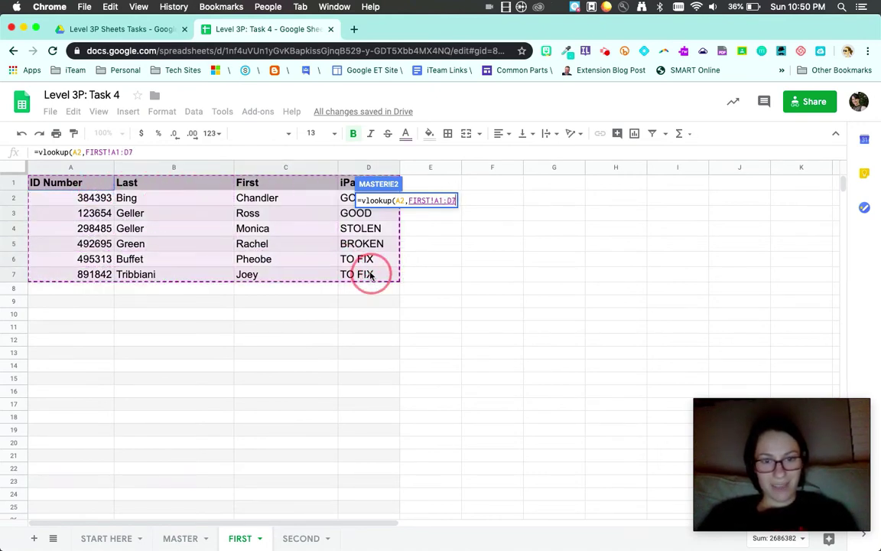
pyautogui.click(180, 538)
# Lock the range as FIRST!$A$1:$D$7 and add column 4, false so E2 shows GOOD
pyautogui.write(',A2')
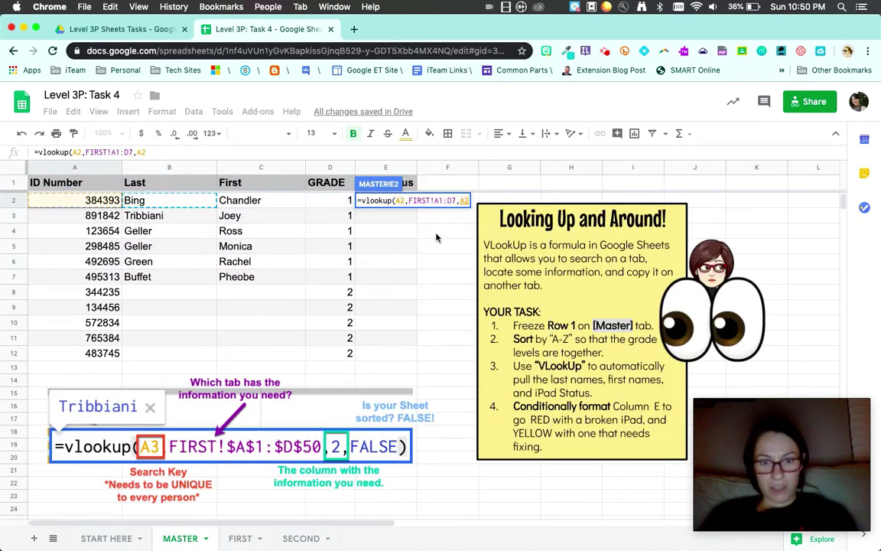
pyautogui.press('BackSpace')
pyautogui.press('BackSpace')
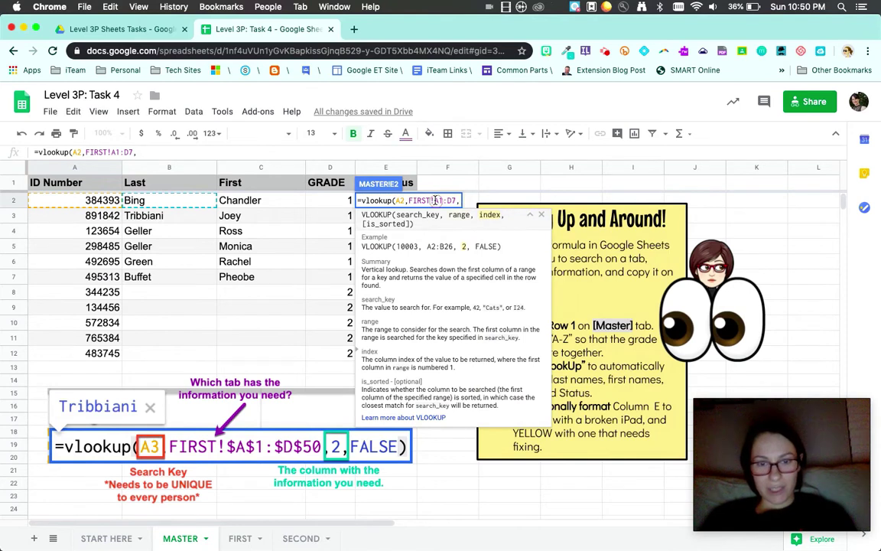
pyautogui.click(435, 200)
pyautogui.press('F4')
pyautogui.write('$A$')
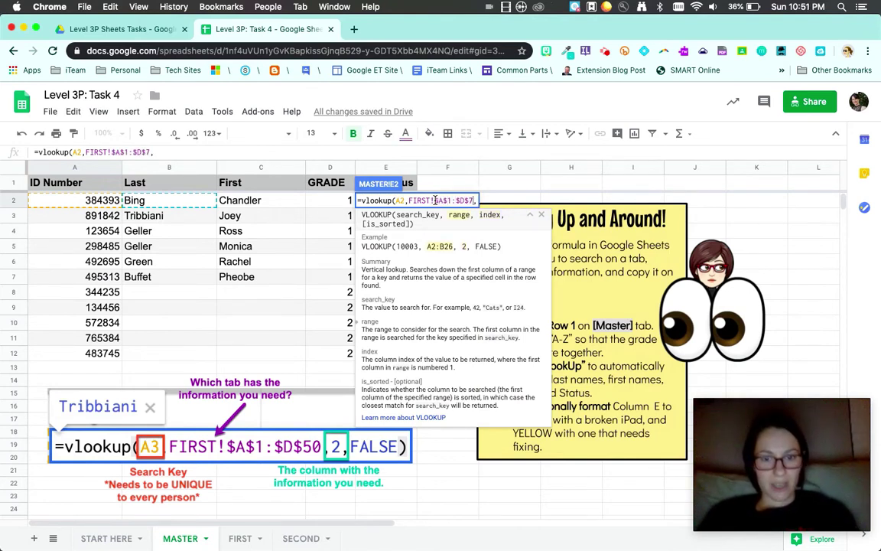
pyautogui.press('Right')
pyautogui.write('$')
pyautogui.press('End')
pyautogui.write('4')
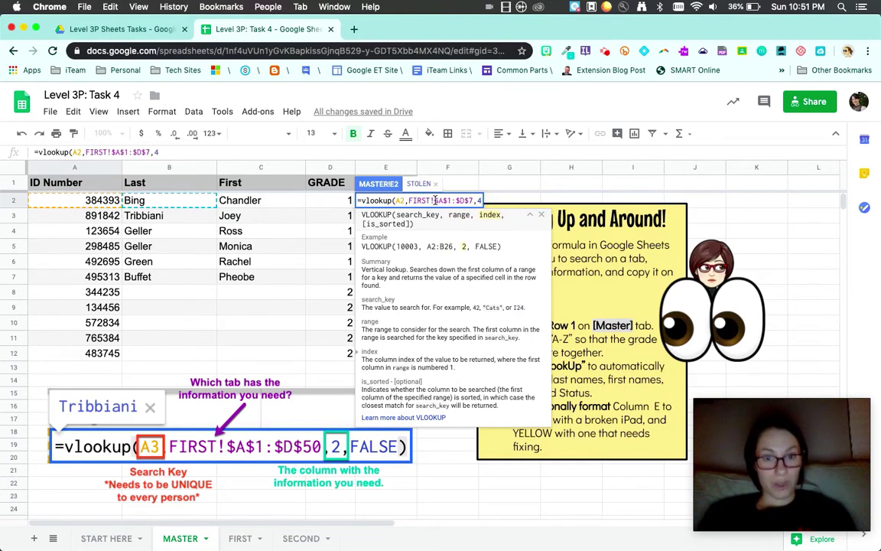
pyautogui.write(',false)')
pyautogui.press('Return')
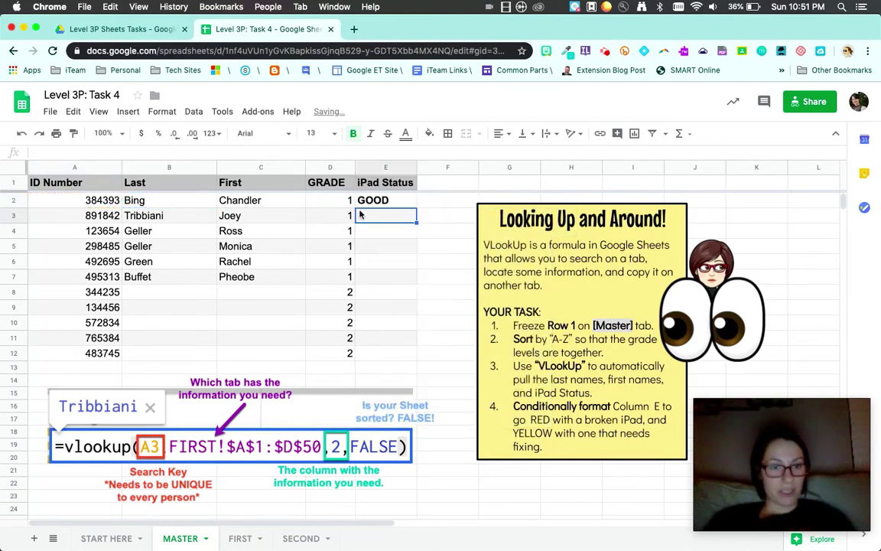
# Copy the E2 iPad status lookup down to E7, checking the statuses against the FIRST sheet
pyautogui.click(241, 538)
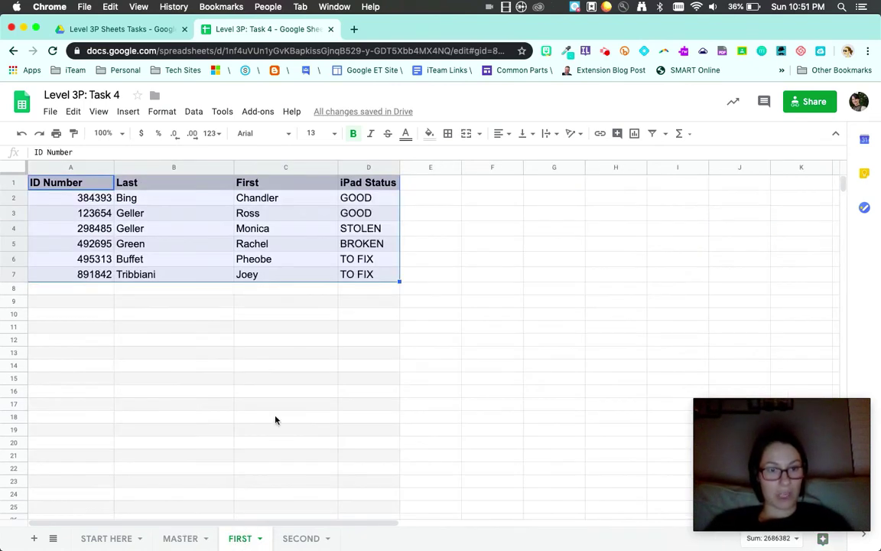
pyautogui.click(180, 539)
pyautogui.click(411, 203)
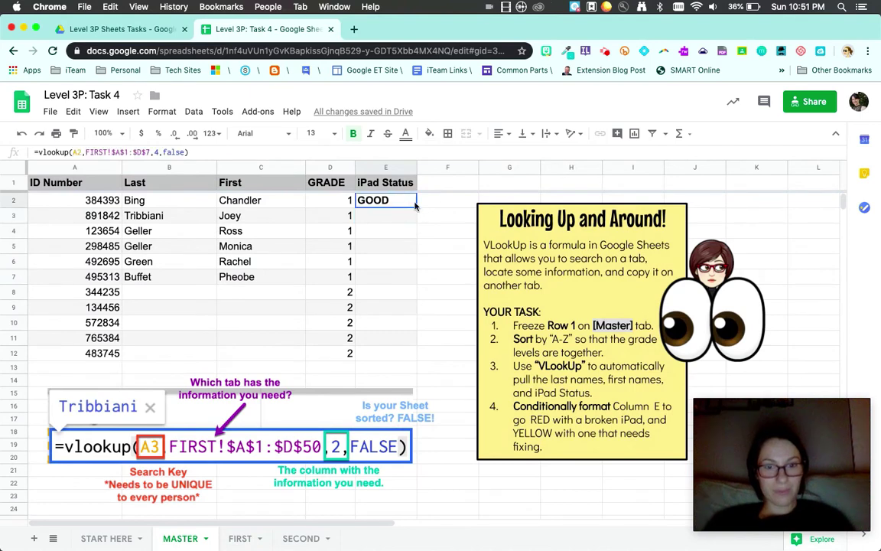
pyautogui.moveTo(415, 205); pyautogui.dragTo(405, 280)
pyautogui.click(241, 539)
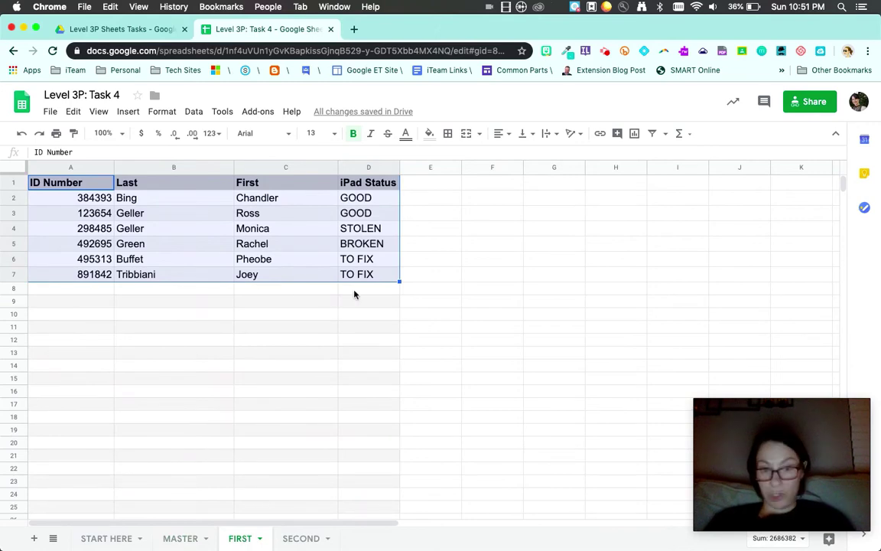
pyautogui.click(180, 539)
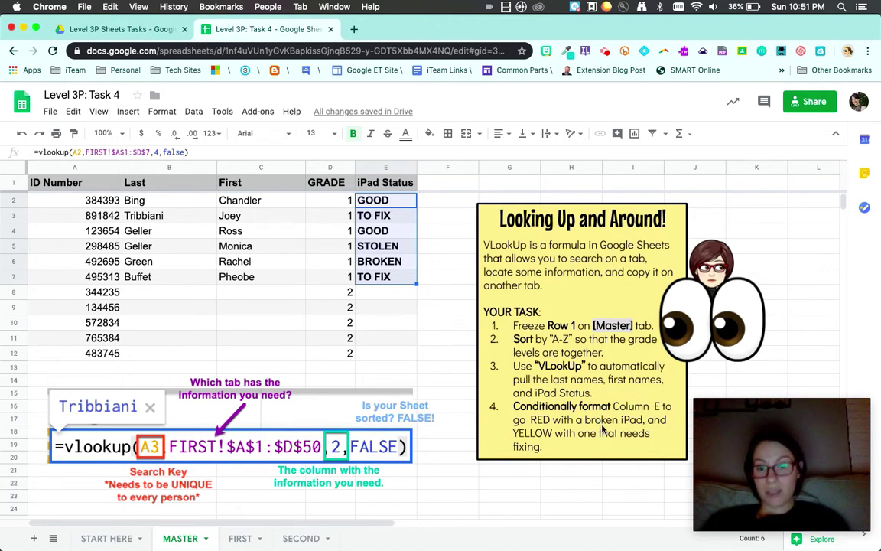
# Select column E and start a conditional formatting rule for text containing 'fix'
pyautogui.click(386, 167)
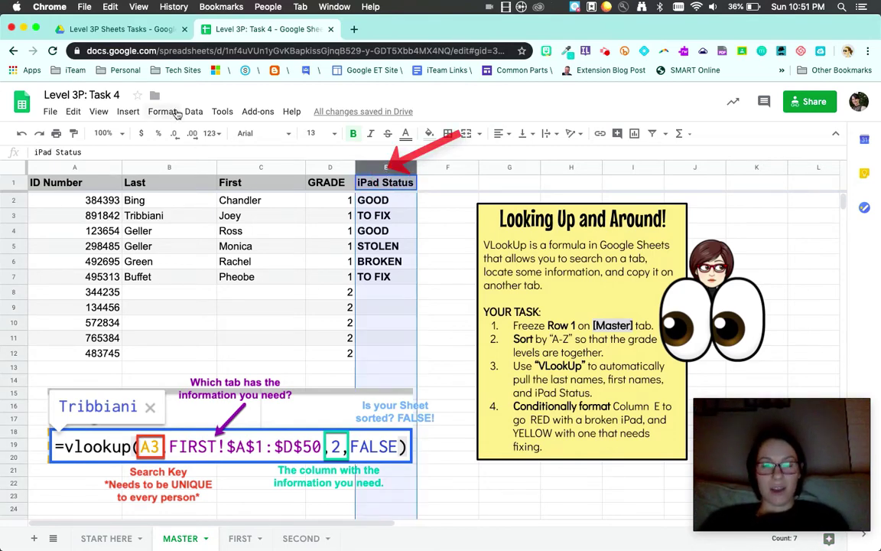
pyautogui.scroll(5, 177, 114)
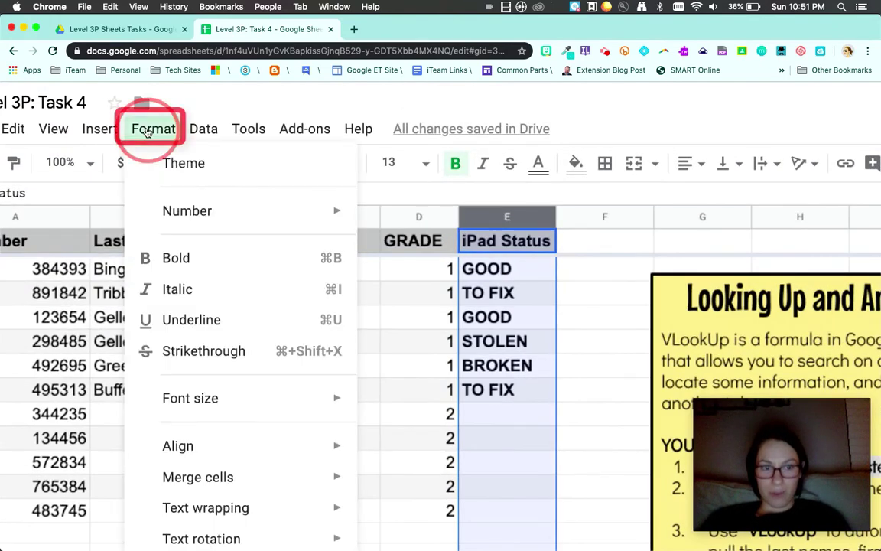
pyautogui.scroll(-5, 223, 413)
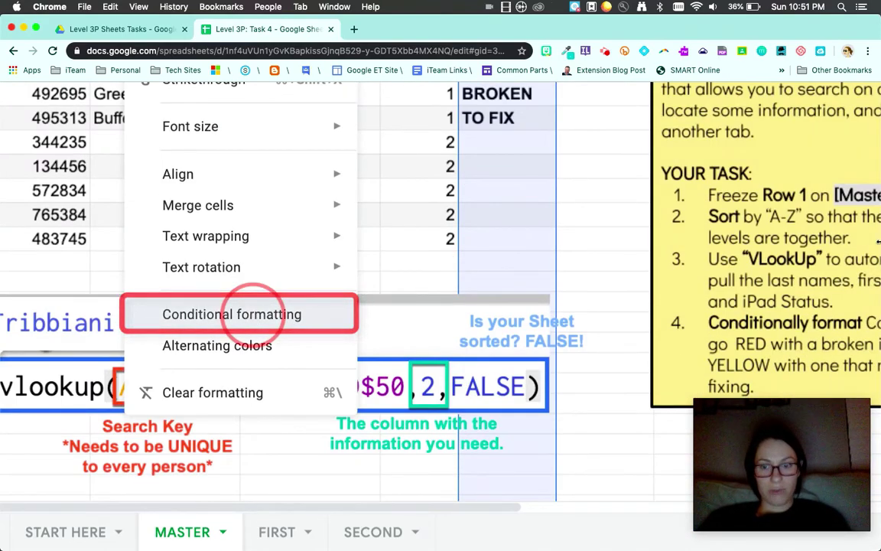
pyautogui.click(253, 314)
pyautogui.scroll(-5, 704, 192)
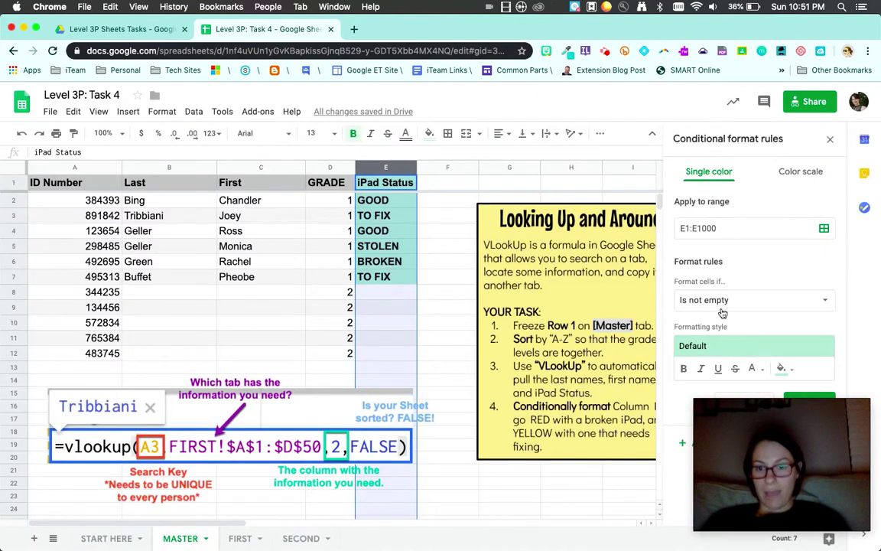
pyautogui.click(721, 302)
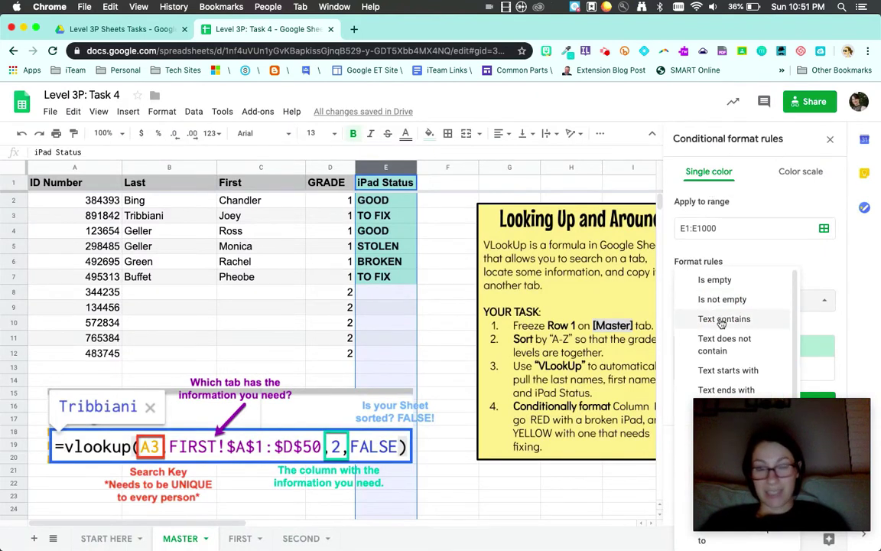
pyautogui.click(721, 321)
pyautogui.click(718, 328)
pyautogui.write('f')
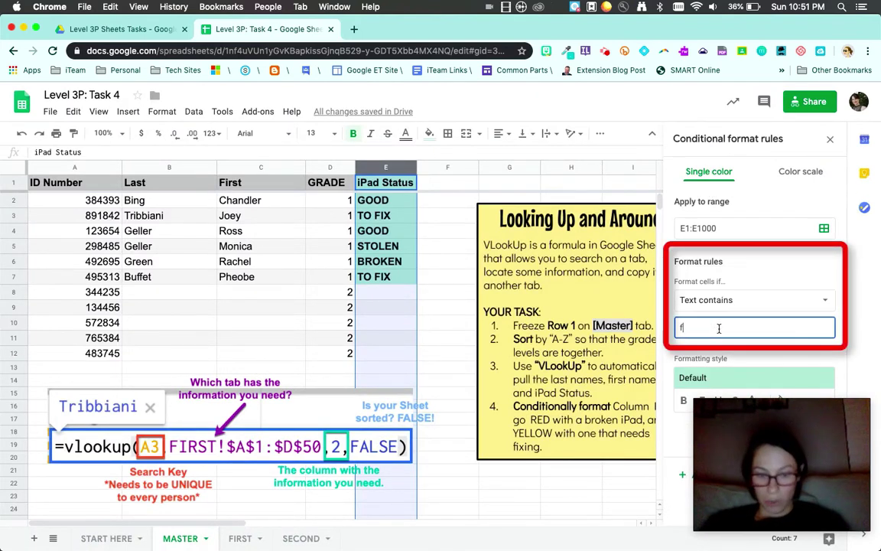
pyautogui.write('o')
pyautogui.write('x')
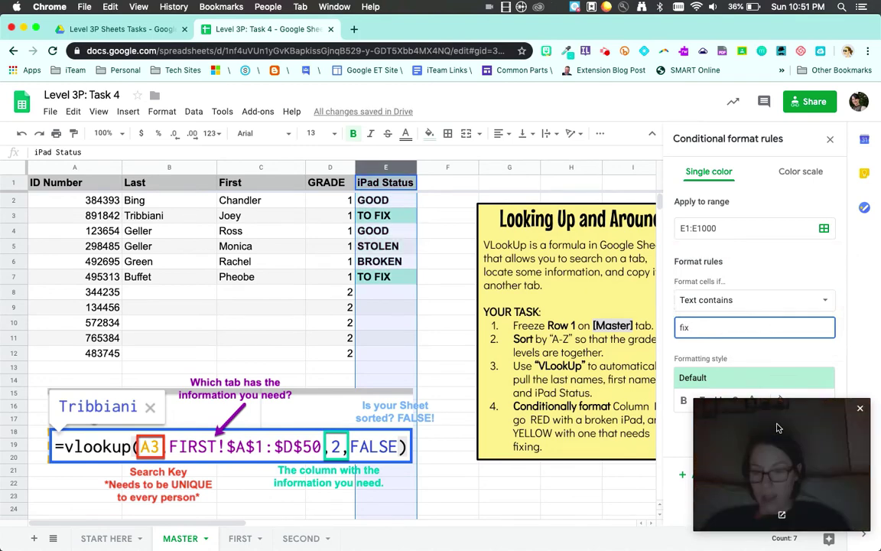
# Give the 'fix' rule a yellow fill and save it
pyautogui.moveTo(777, 422); pyautogui.dragTo(793, 38)
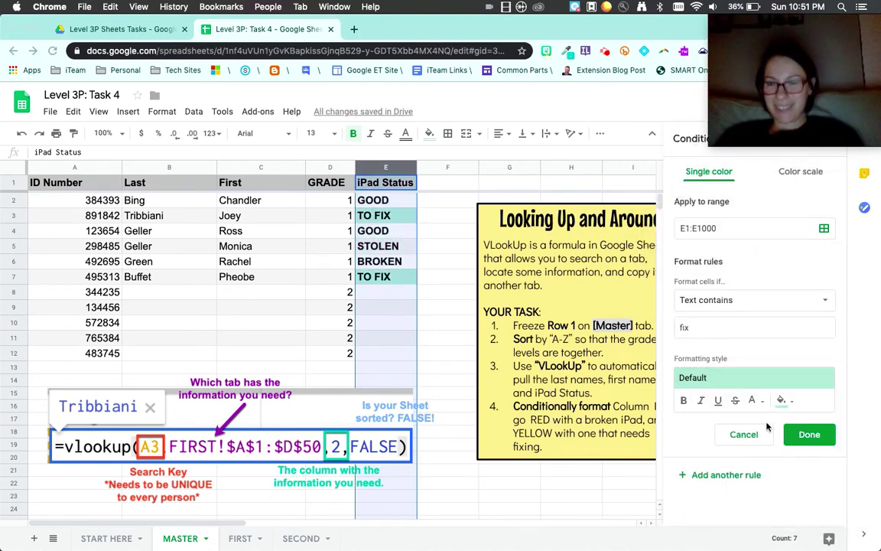
pyautogui.click(783, 403)
pyautogui.click(786, 405)
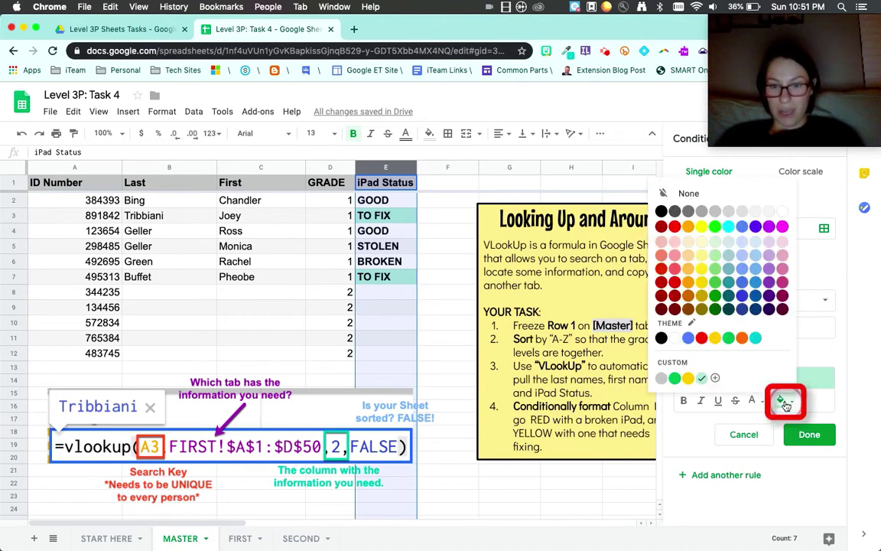
pyautogui.click(687, 377)
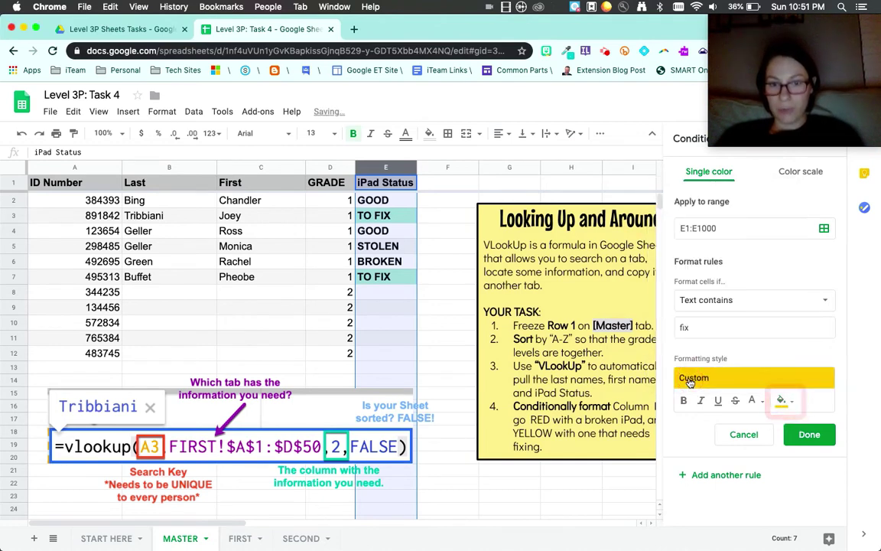
pyautogui.click(816, 434)
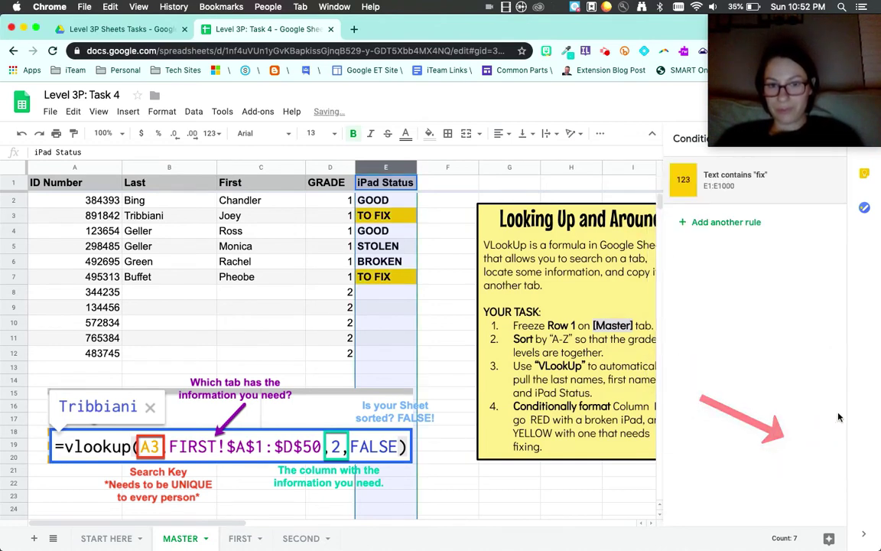
# Add a second column E rule matching text that contains 'broken'
pyautogui.click(692, 222)
pyautogui.click(732, 302)
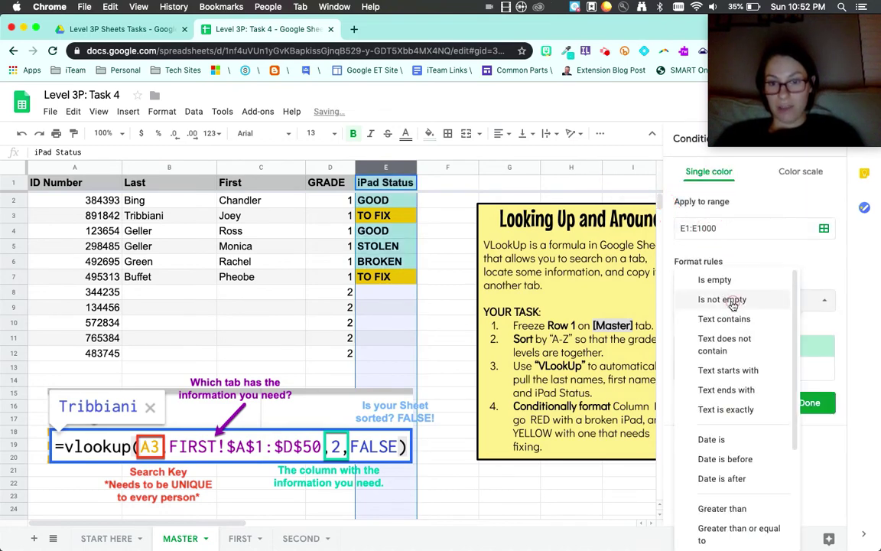
pyautogui.click(728, 319)
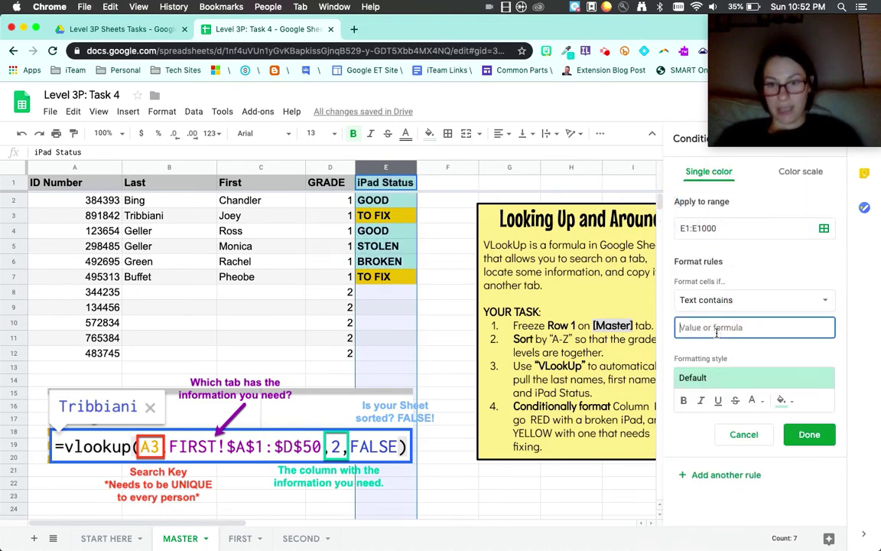
pyautogui.write('broken')
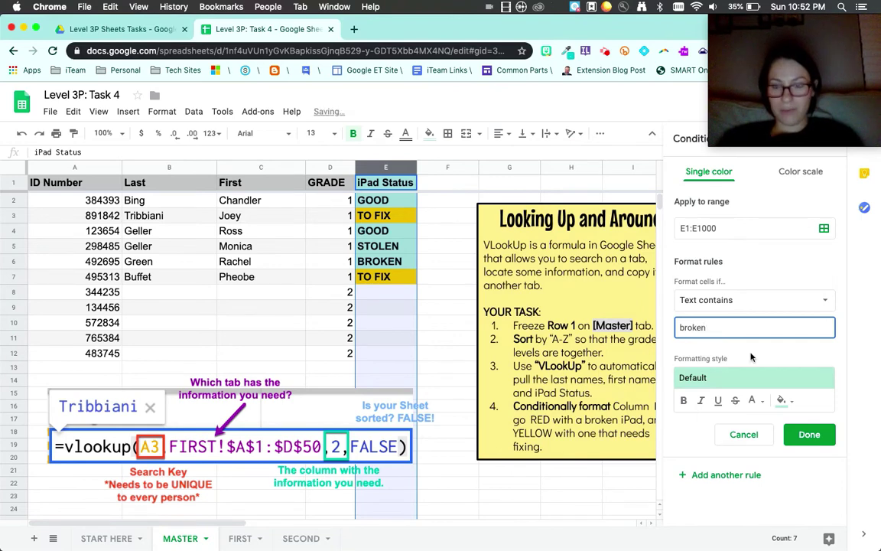
# Style the 'broken' rule with red fill, bold, italic and underline, then save it
pyautogui.click(781, 400)
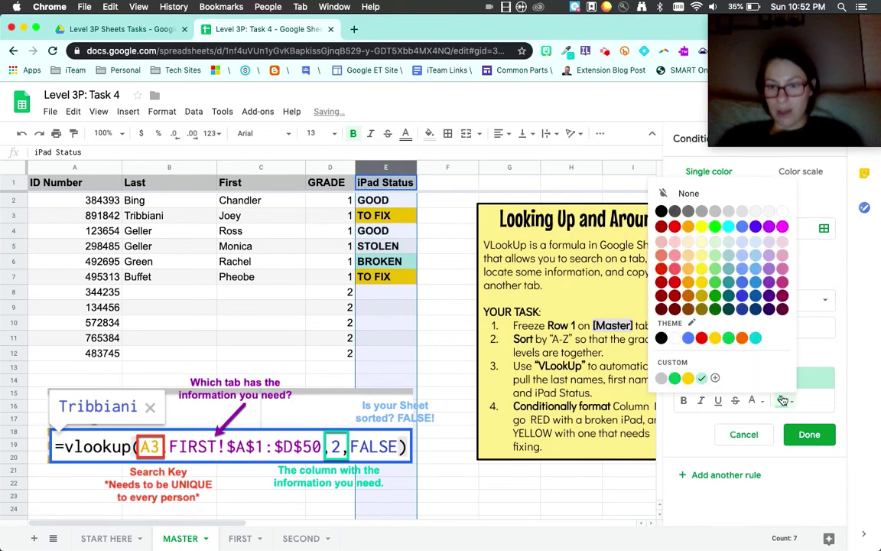
pyautogui.click(671, 268)
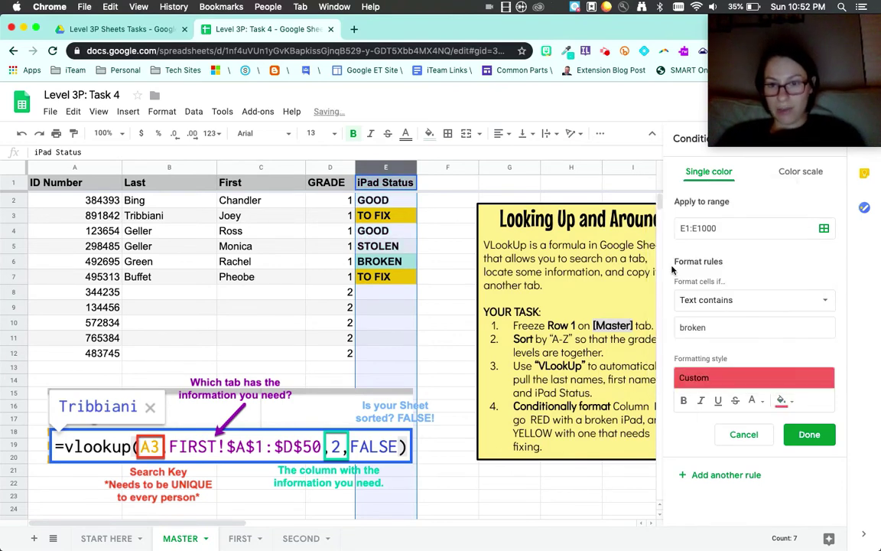
pyautogui.click(685, 402)
pyautogui.click(702, 403)
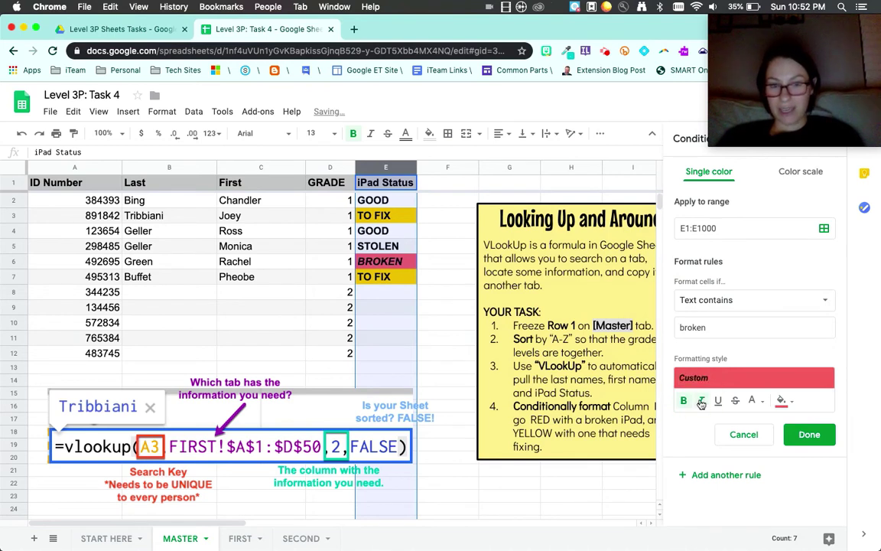
pyautogui.click(718, 404)
pyautogui.click(811, 435)
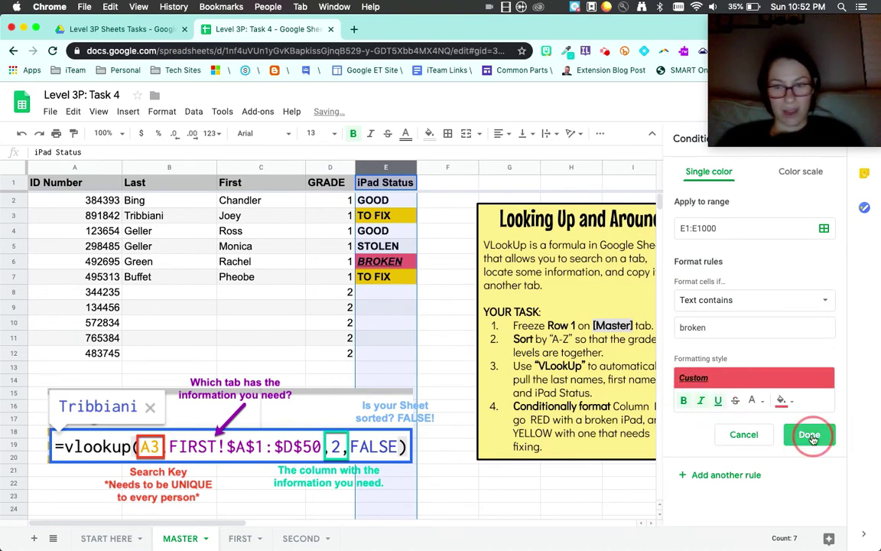
pyautogui.click(450, 308)
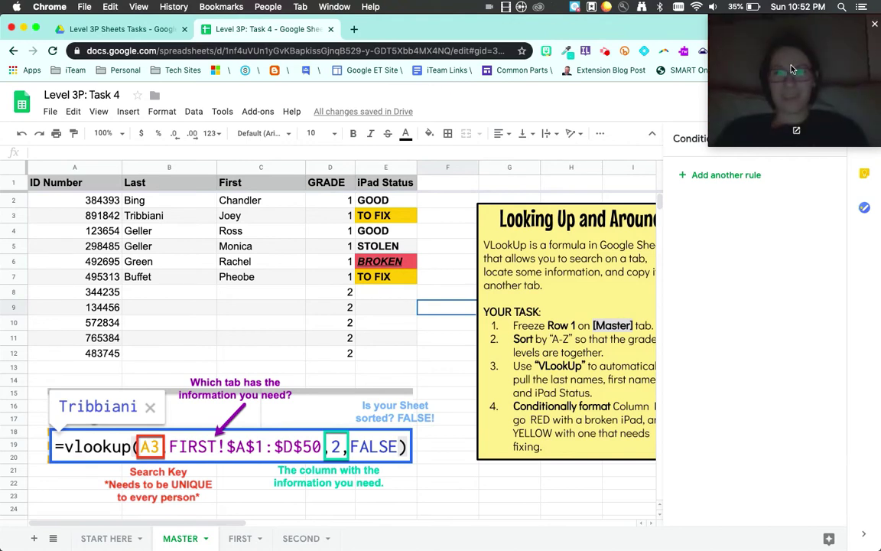
# Close the Conditional format rules sidebar to reveal the full colour-coded MASTER tab
pyautogui.moveTo(793, 70); pyautogui.dragTo(528, 59)
pyautogui.click(830, 142)
pyautogui.moveTo(649, 61); pyautogui.dragTo(851, 61)
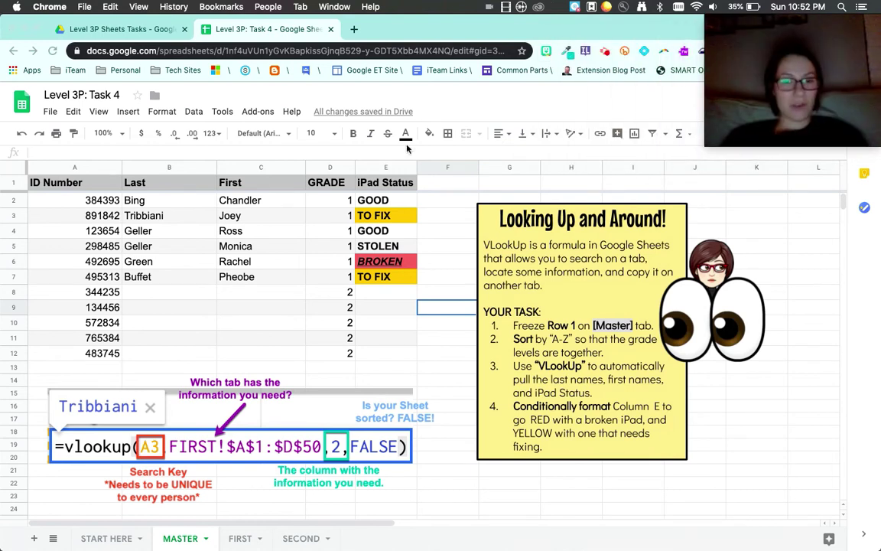